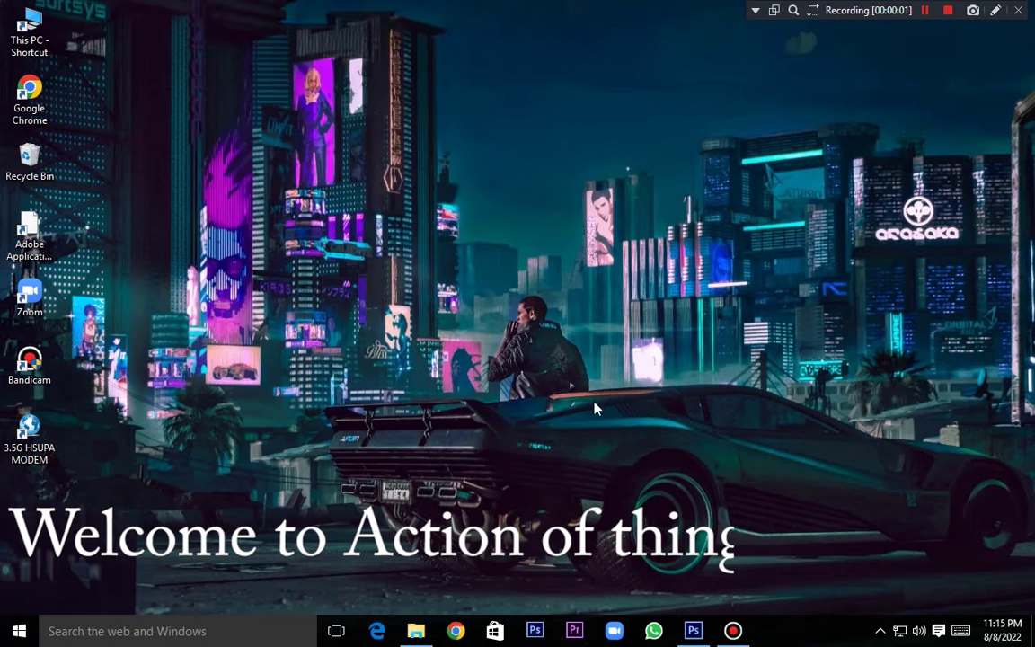
Bring the already-running Photoshop window to the front from the taskbar
click(703, 632)
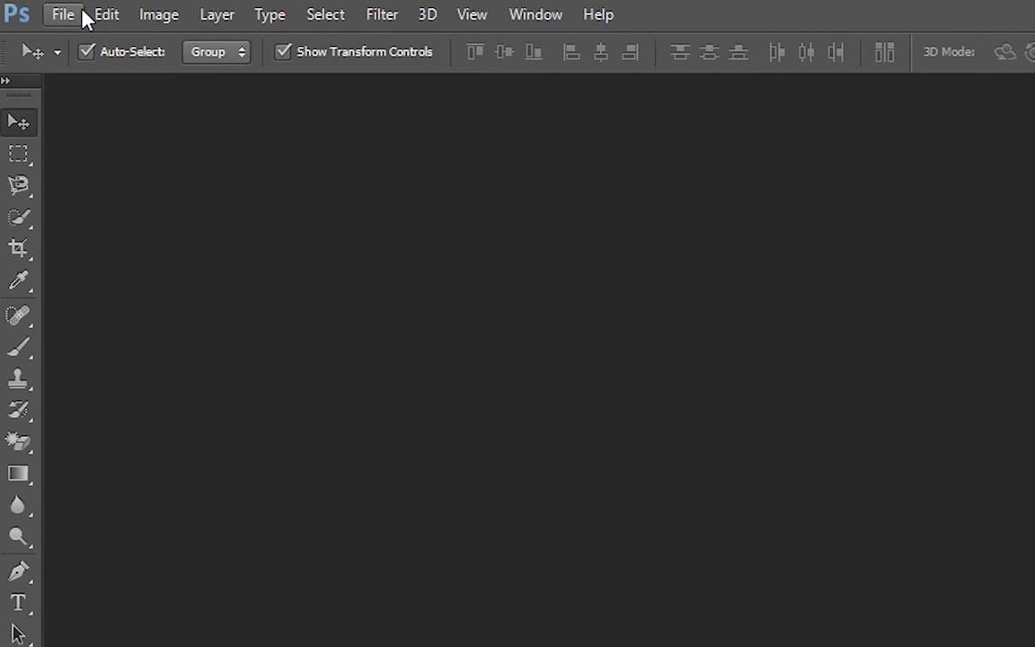
Open IMG-20220810-WA0004 from the D: drive's My You tube Chanel\billbord photoshop folder
click(65, 15)
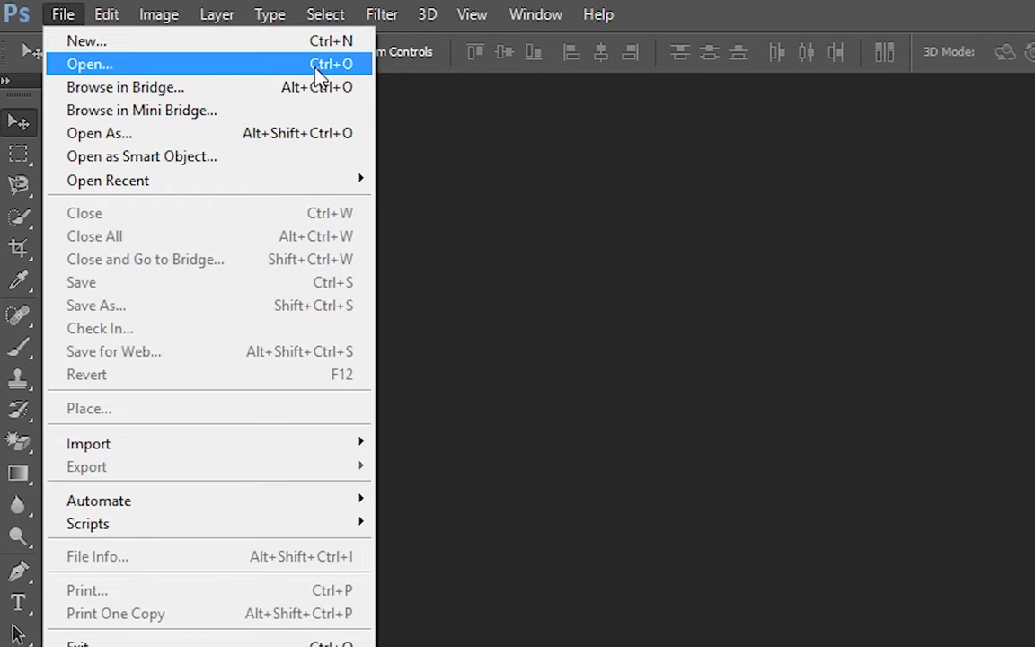
key(Escape)
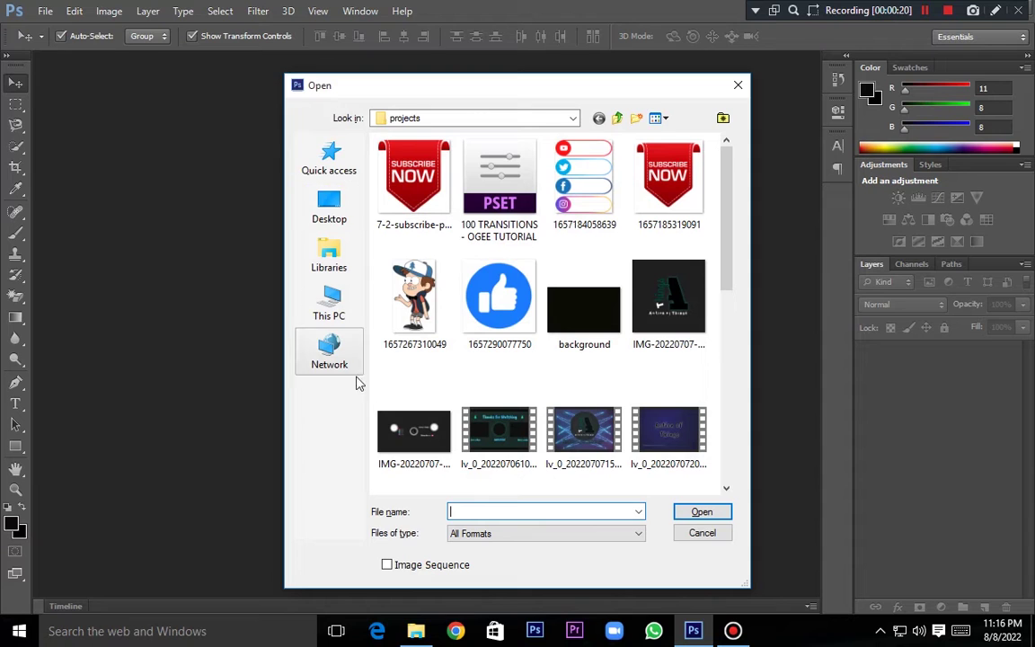
click(346, 314)
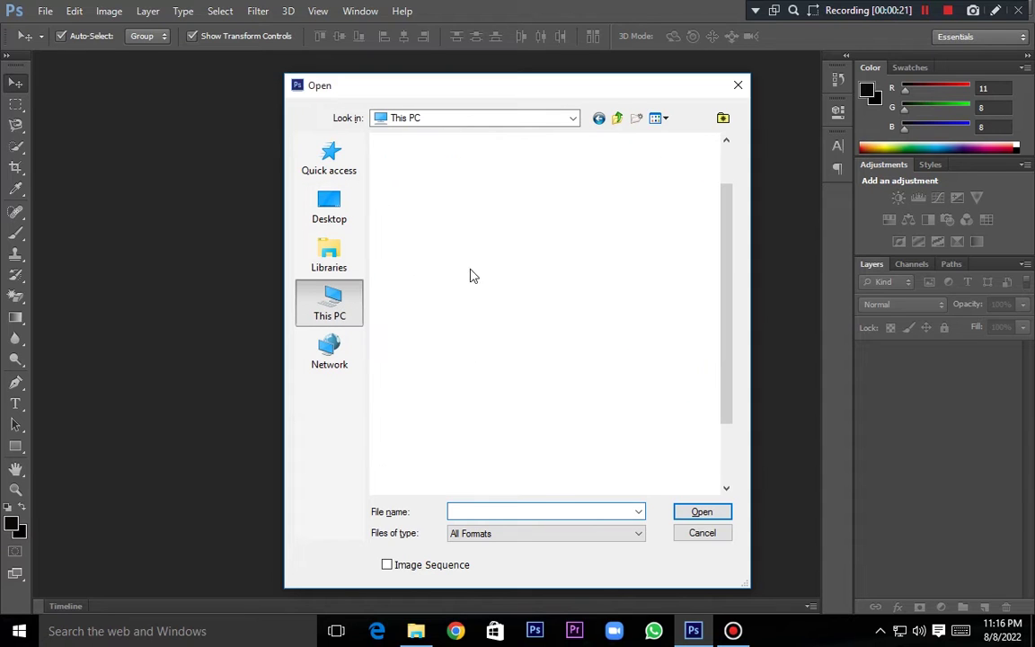
scroll(430, 229, down, 3)
double_click(469, 397)
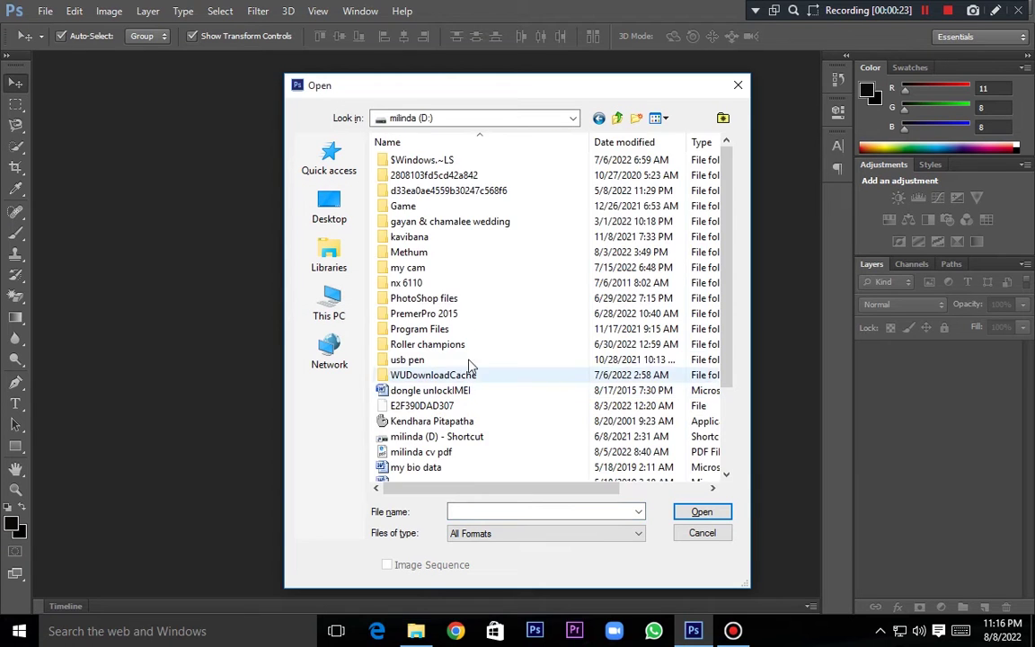
double_click(408, 251)
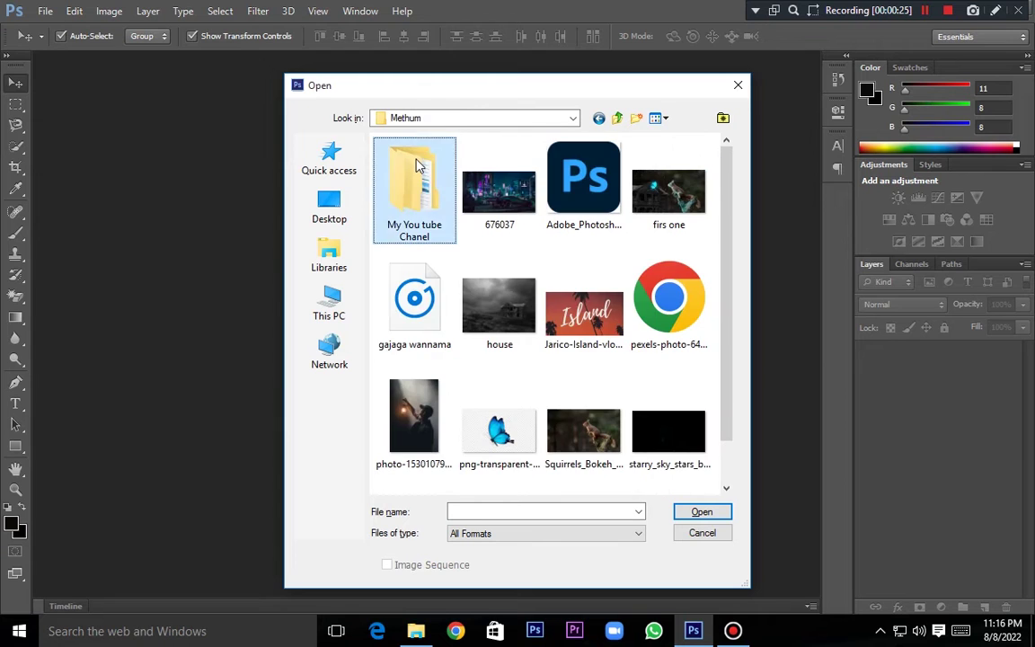
double_click(413, 188)
double_click(644, 166)
click(457, 176)
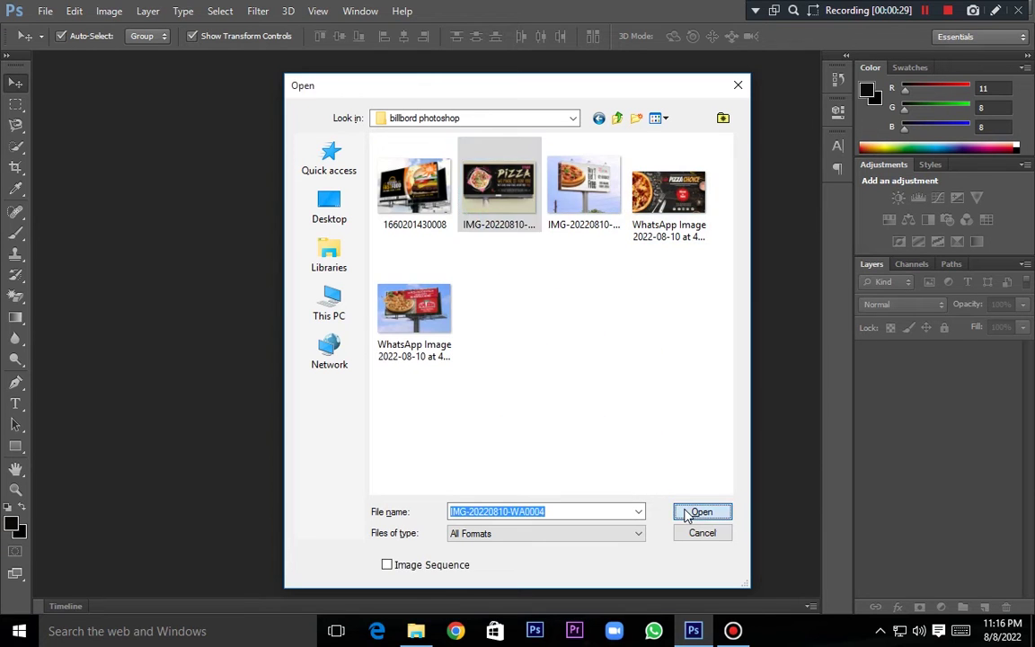
click(701, 511)
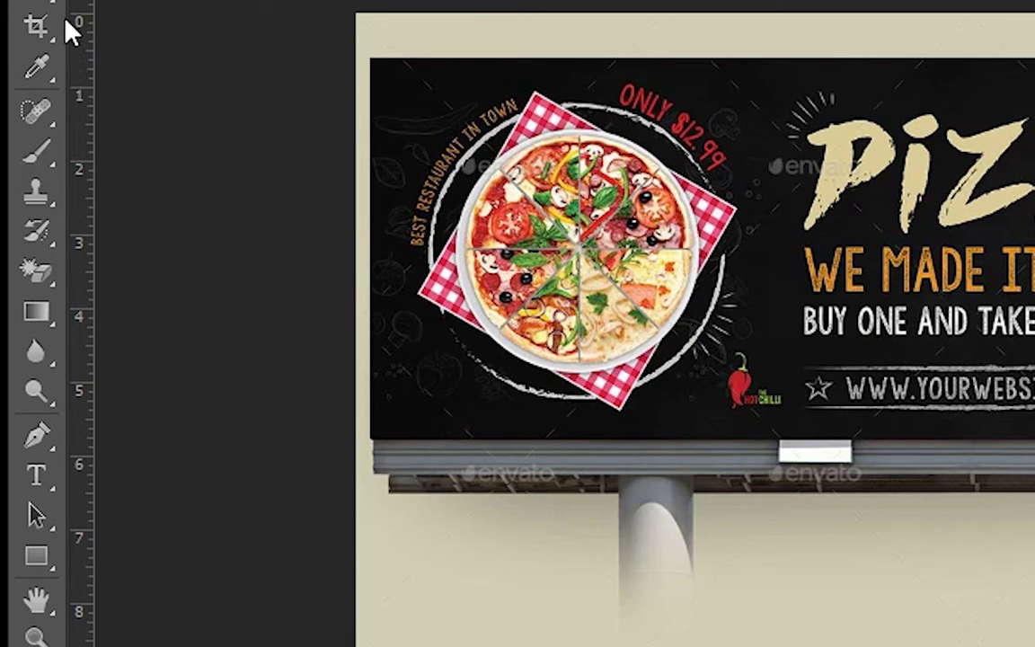
Select the Rectangle Tool from the shape tools flyout
click(36, 25)
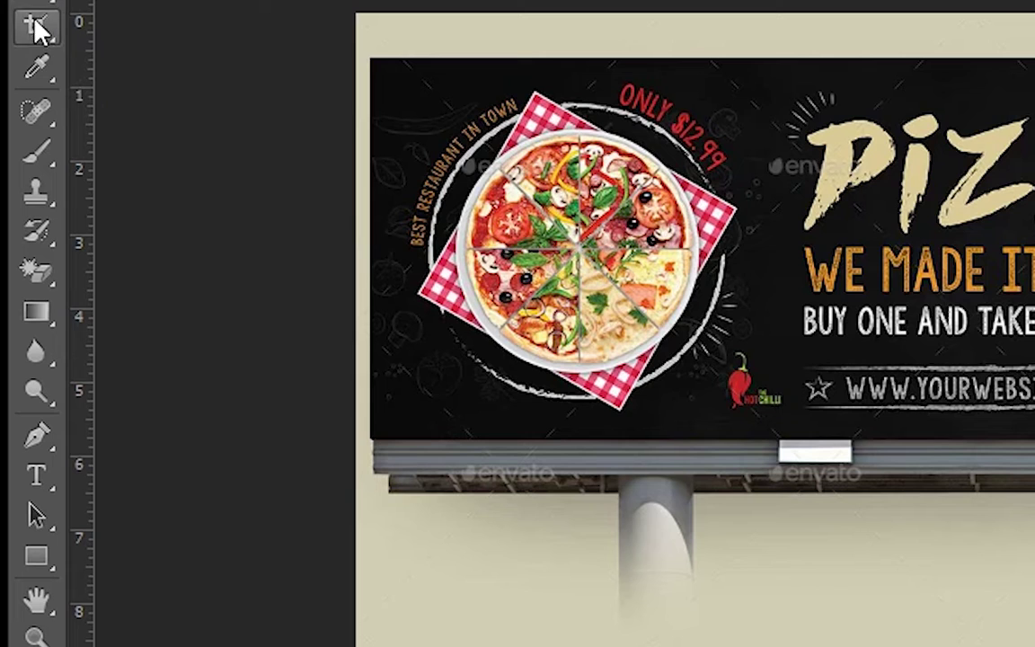
click(35, 434)
click(37, 555)
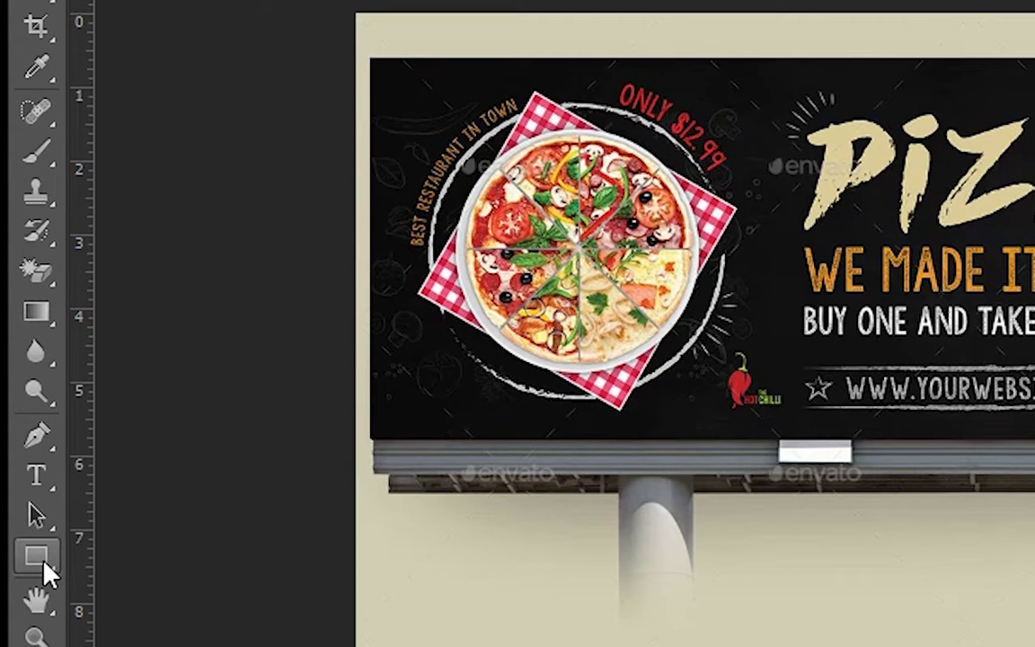
right_click(45, 566)
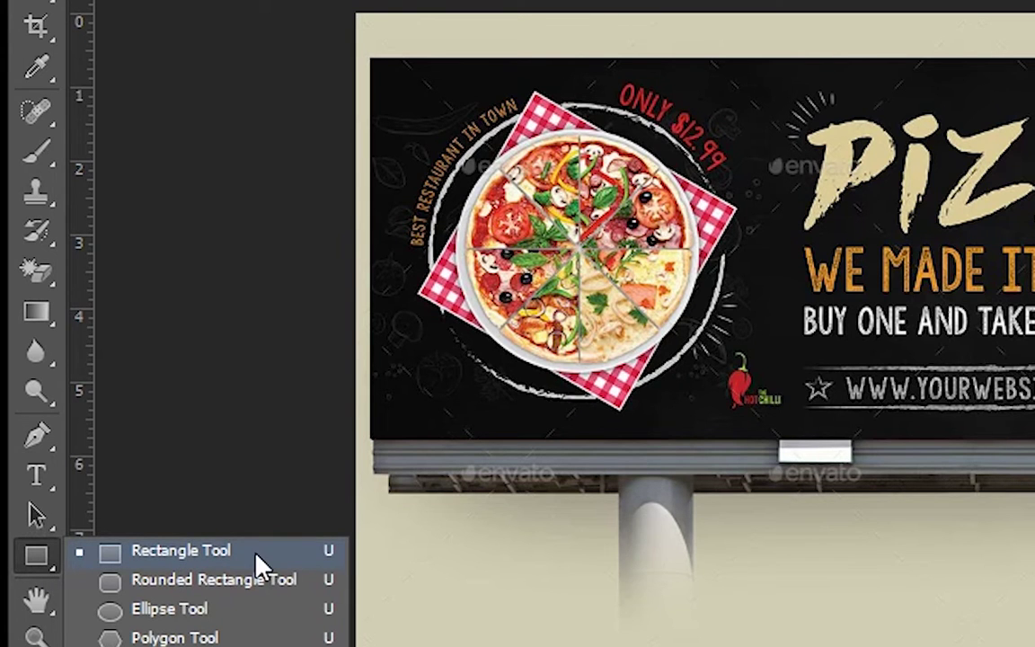
click(258, 564)
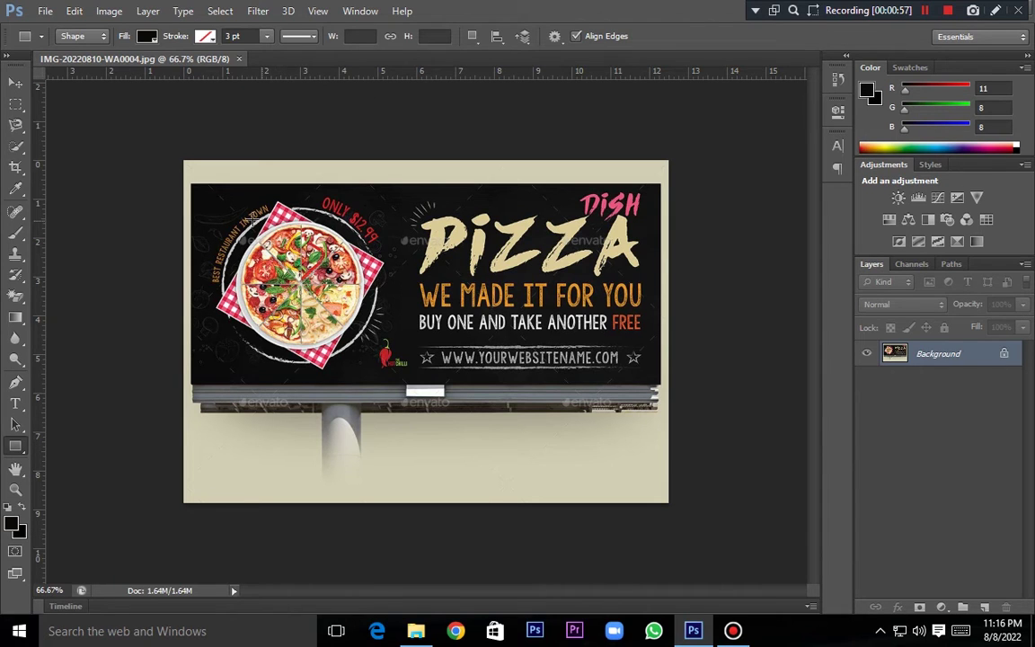
Draw and undo trial black and white rectangles over the billboard
drag(226, 203, 632, 371)
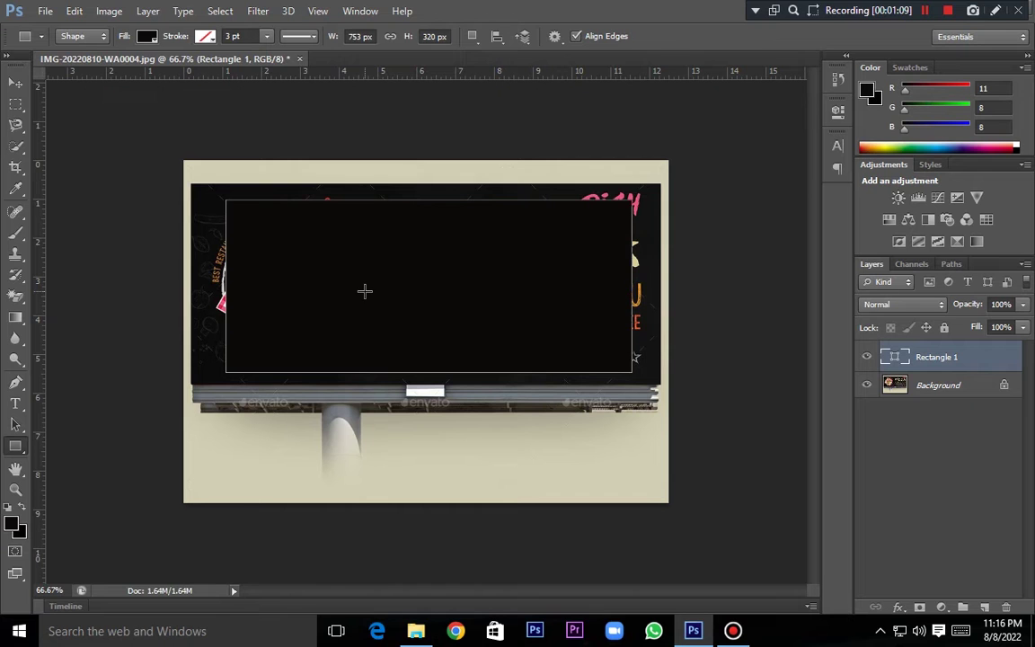
key(ctrl+z)
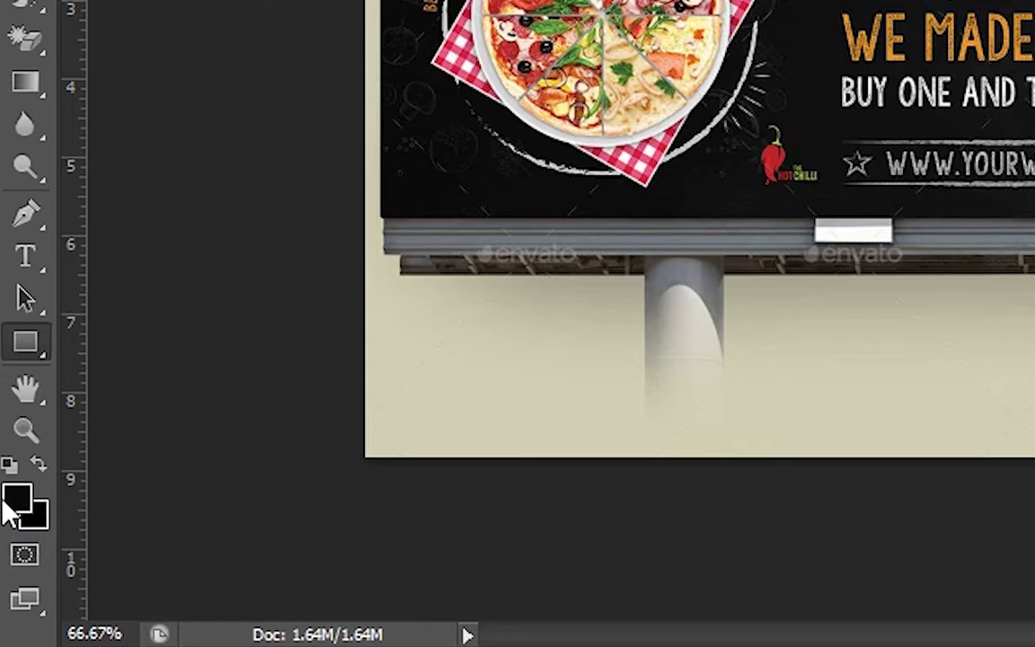
click(18, 503)
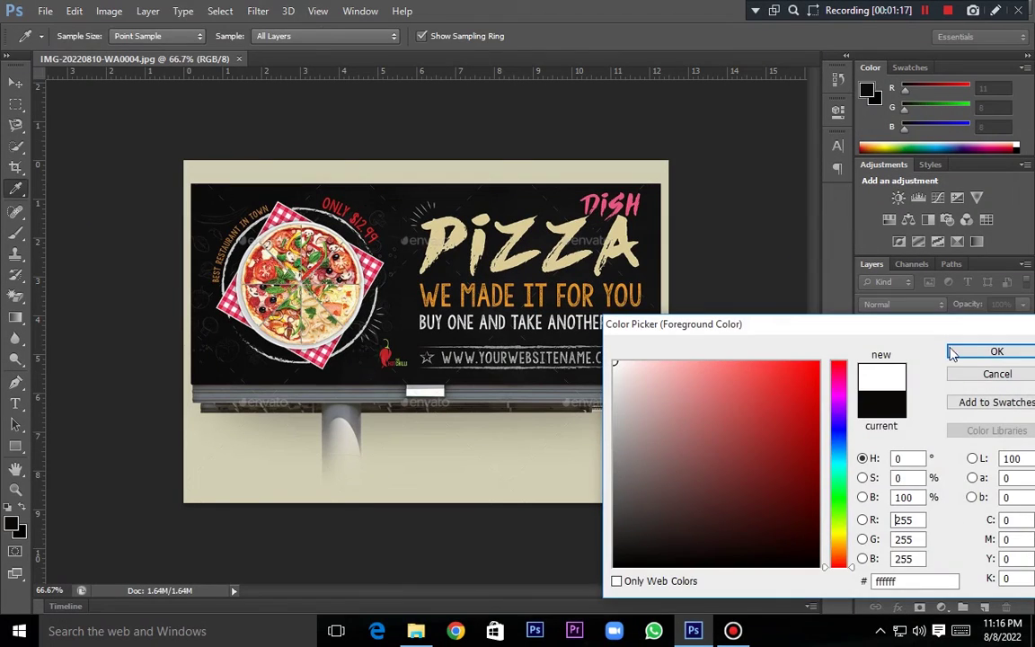
key(Return)
drag(279, 216, 577, 295)
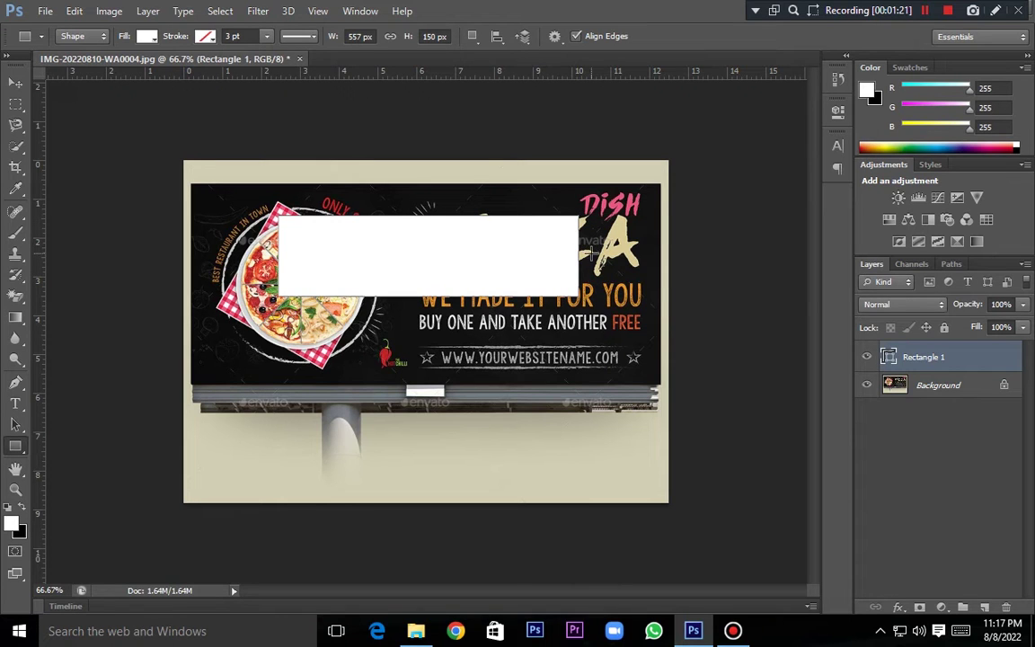
key(ctrl+z)
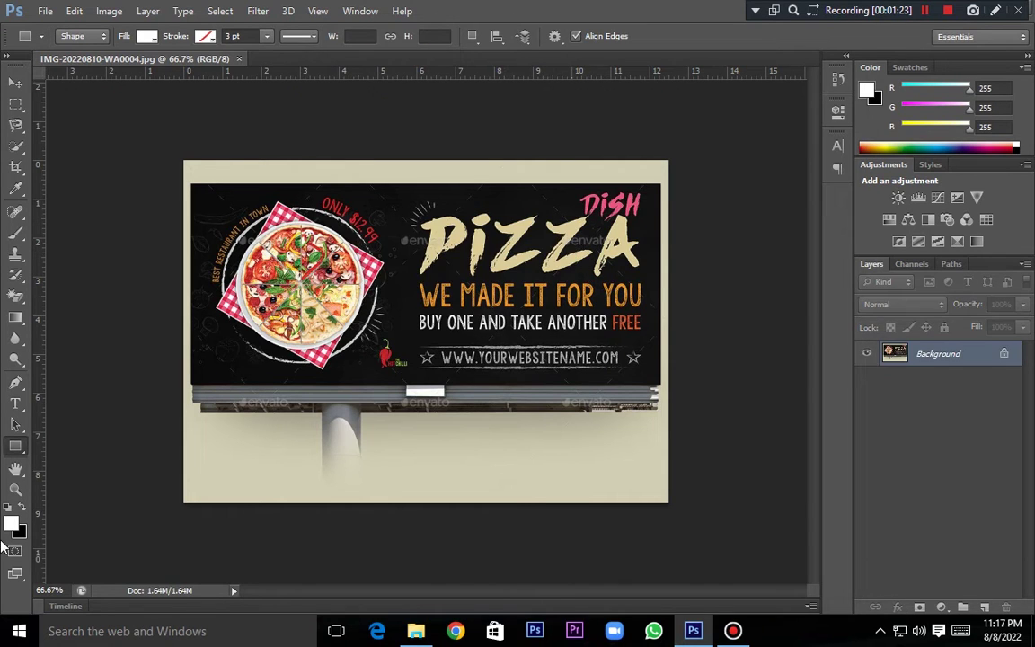
Set the foreground colour to pure black (000000) in the Color Picker
key(i)
click(16, 527)
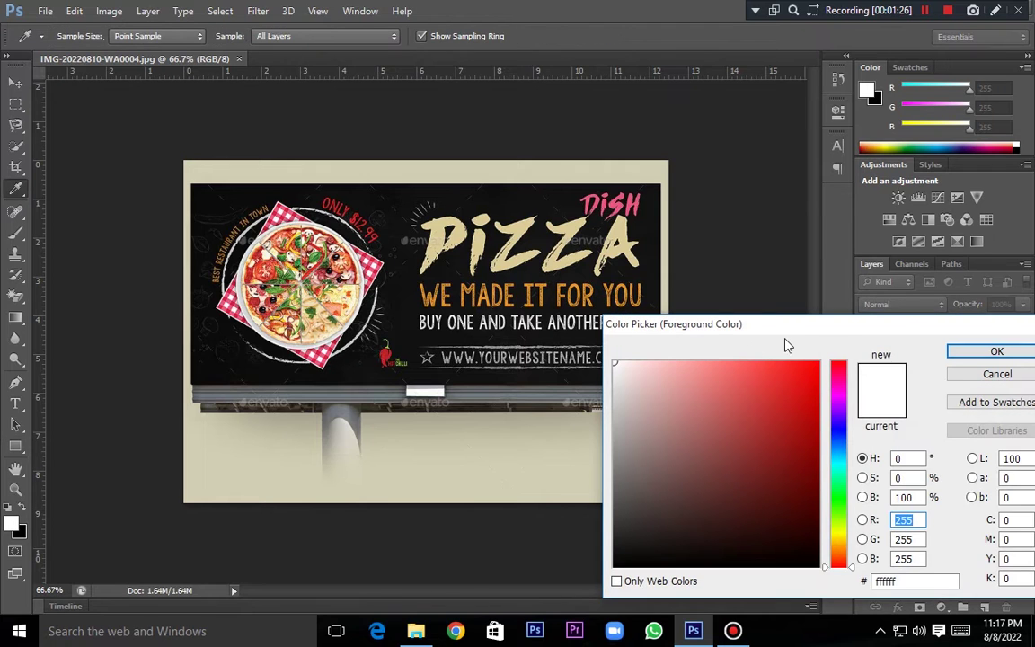
click(716, 225)
drag(770, 321, 669, 230)
drag(530, 472, 522, 476)
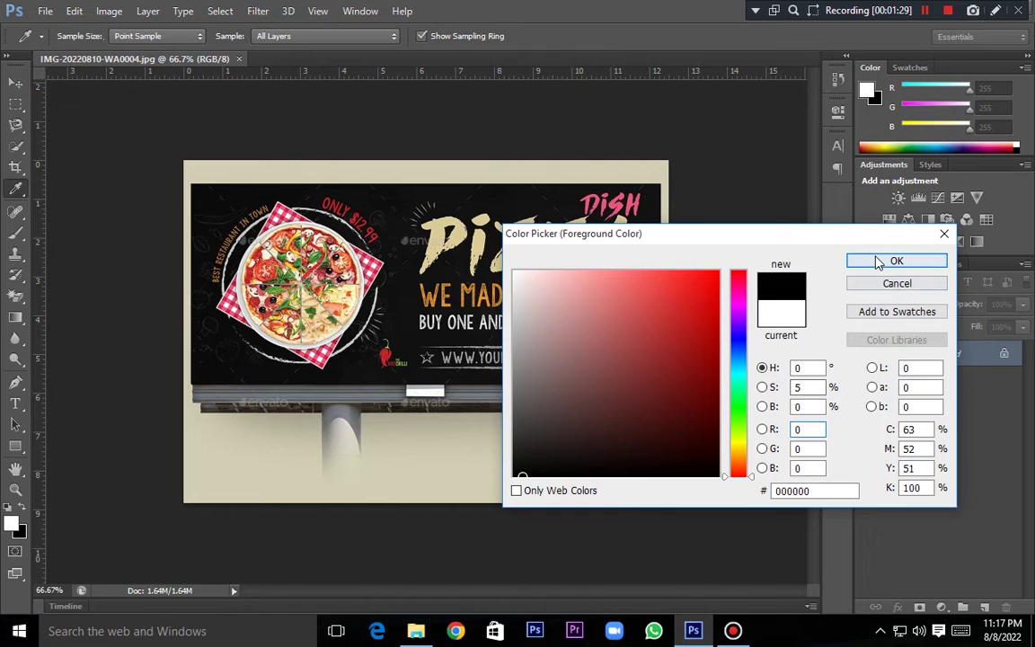
click(895, 261)
key(u)
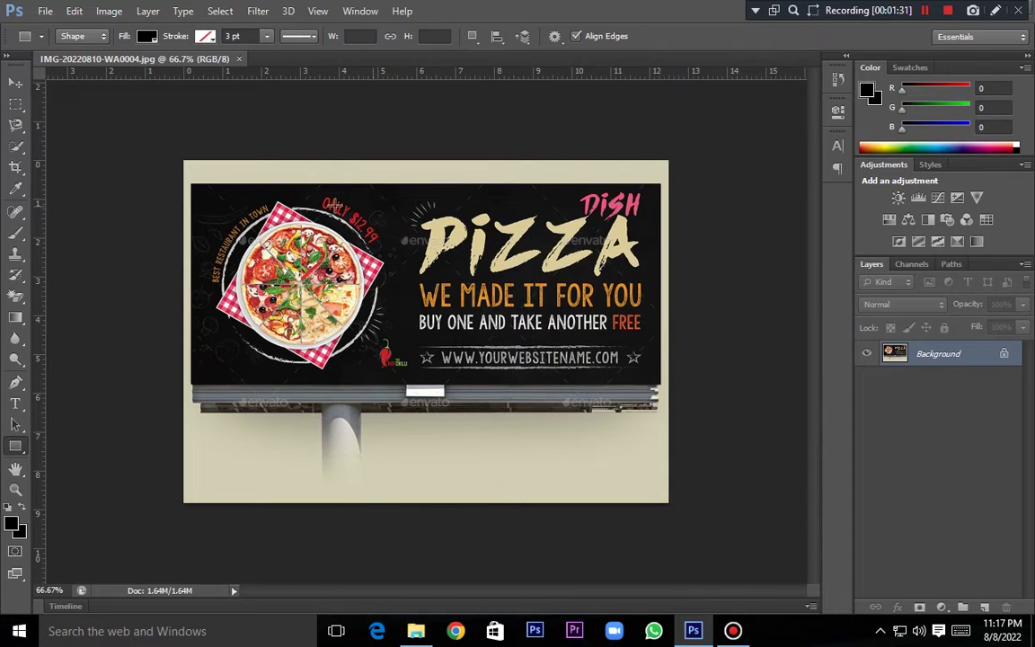
Draw a black rectangle over the billboard display and convert Rectangle 1 to a smart object
drag(243, 197, 634, 364)
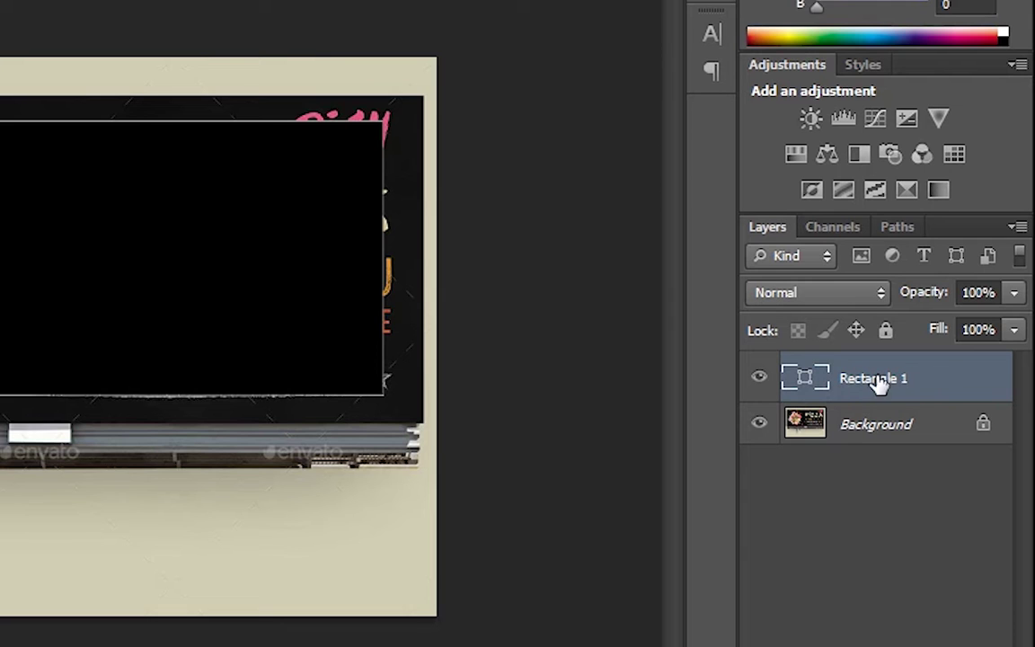
right_click(934, 380)
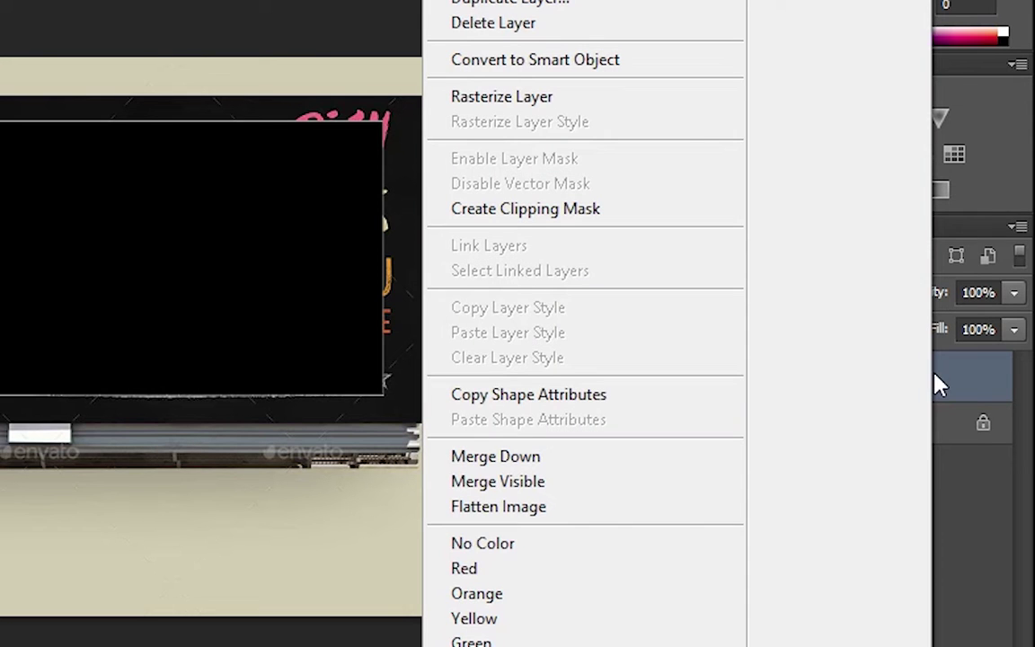
click(623, 66)
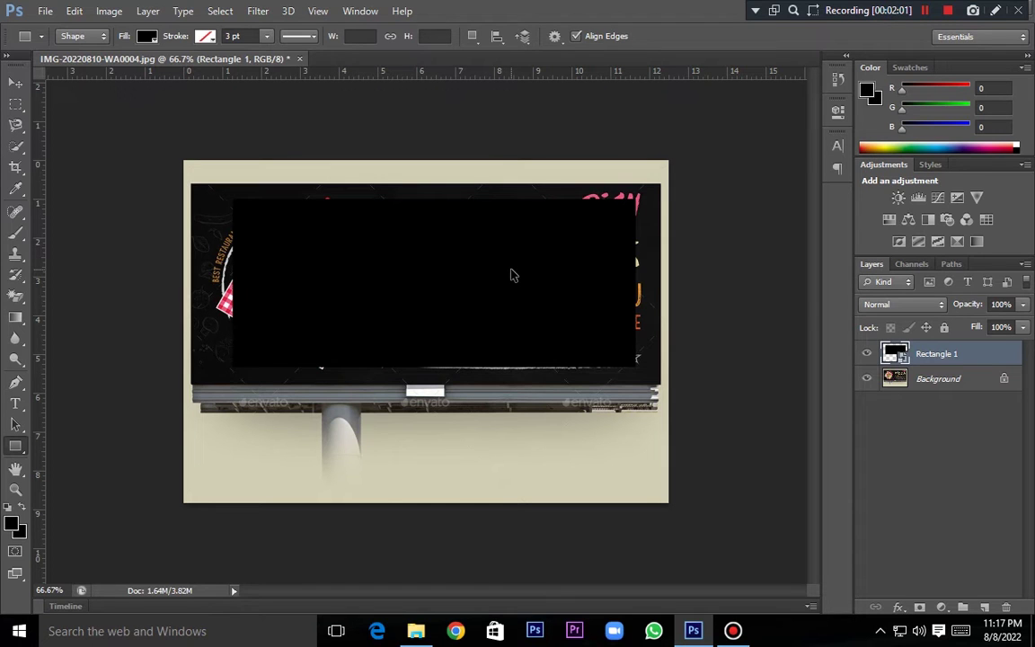
Free-transform the black rectangle, distorting its four corners onto the billboard screen's corners
key(ctrl+t)
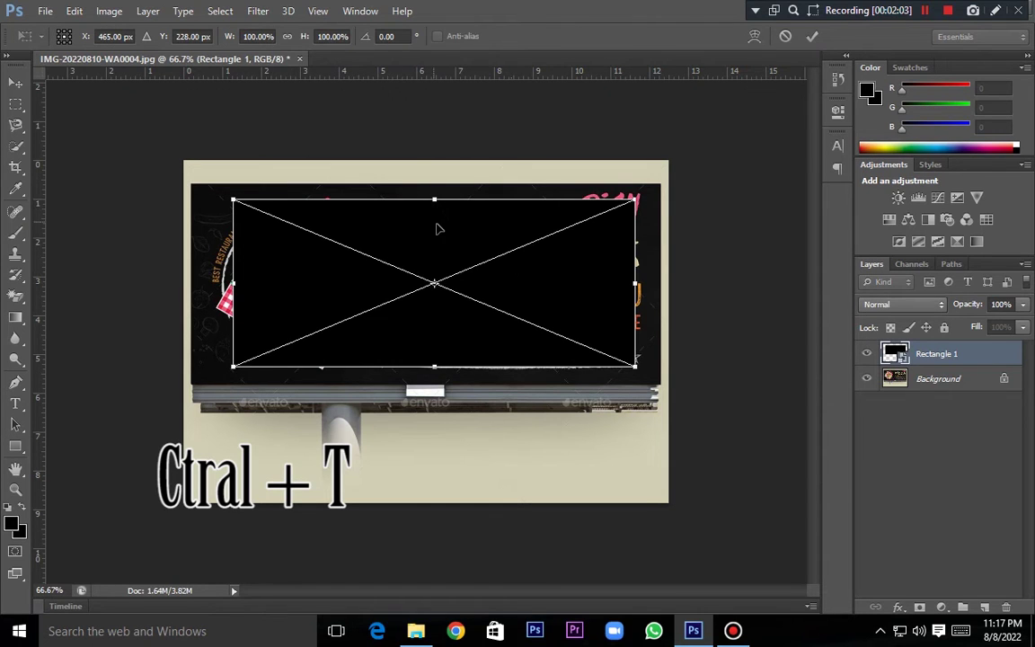
mouse_move(454, 235)
mouse_down()
mouse_move(427, 239)
mouse_move(470, 237)
mouse_move(465, 254)
mouse_move(434, 231)
mouse_move(443, 234)
mouse_up()
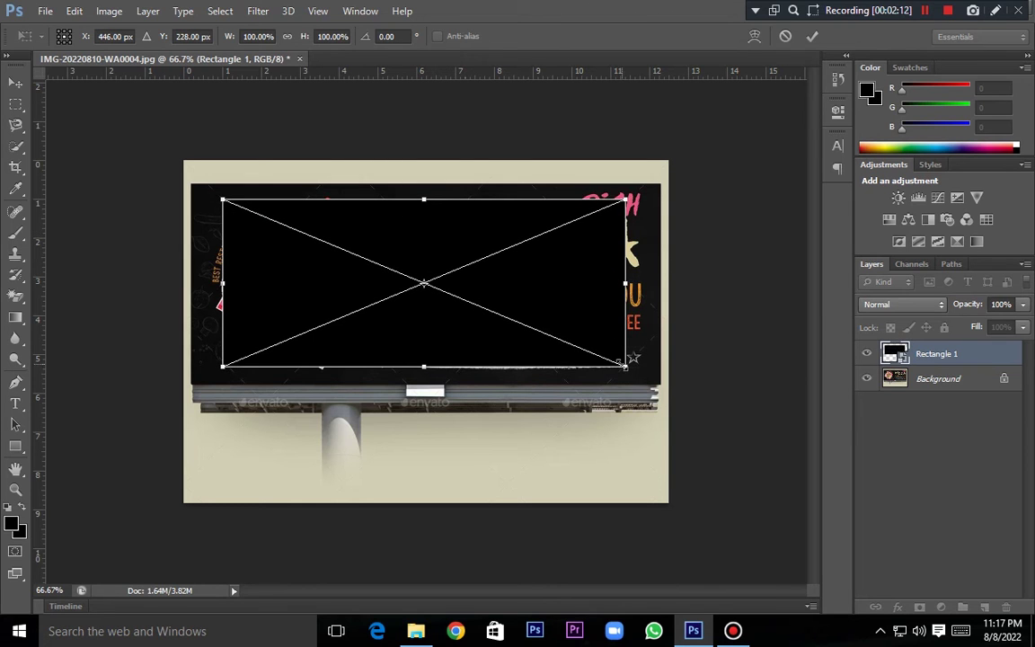
drag(628, 367, 660, 374)
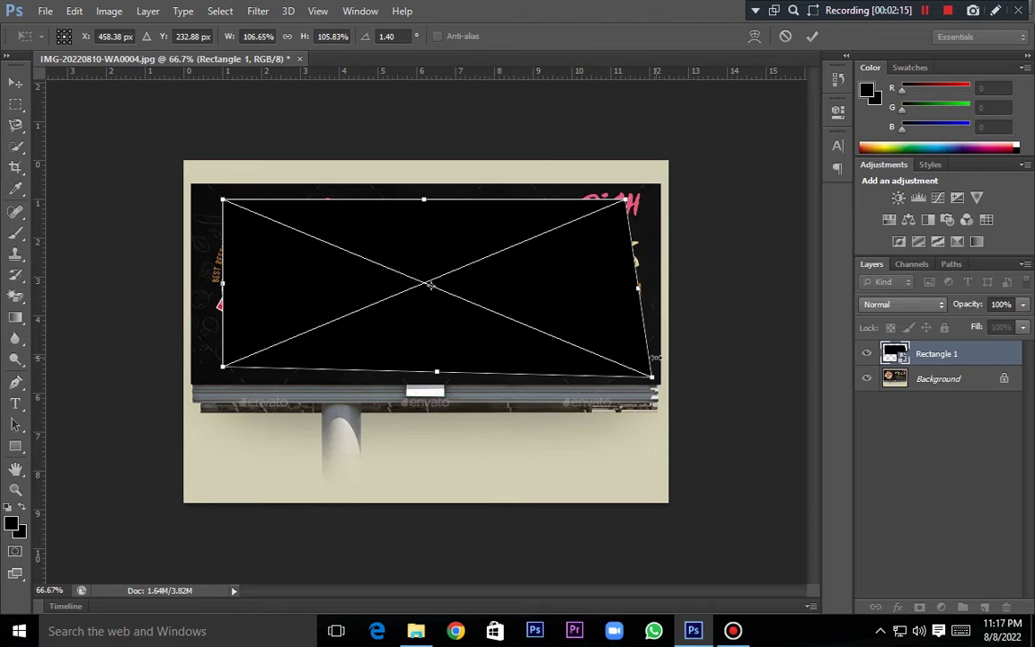
drag(628, 199, 600, 224)
key(ctrl+z)
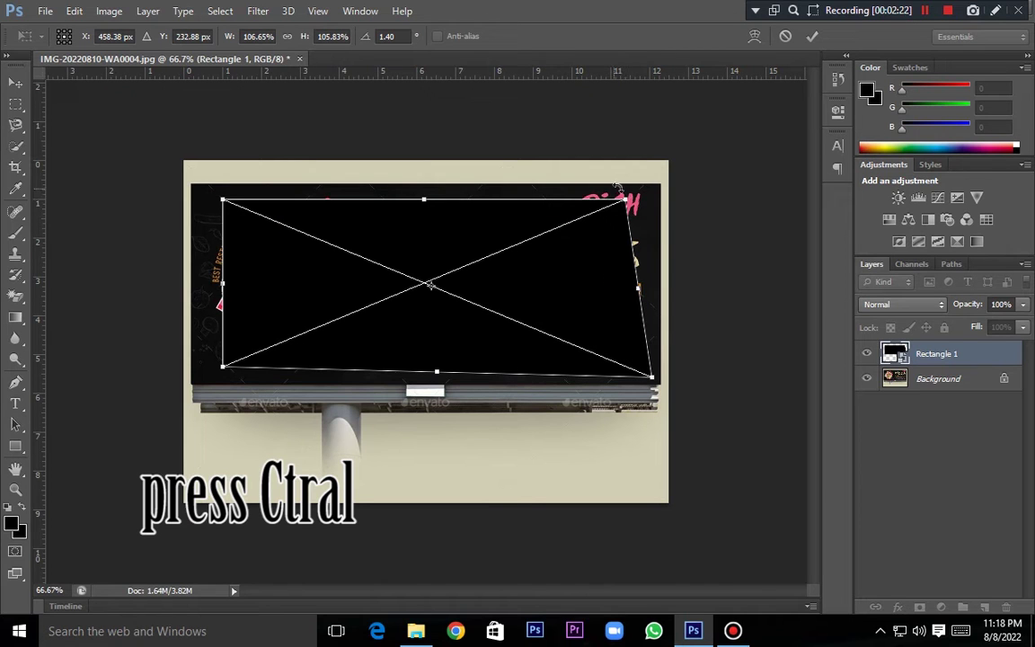
drag(628, 205, 653, 191)
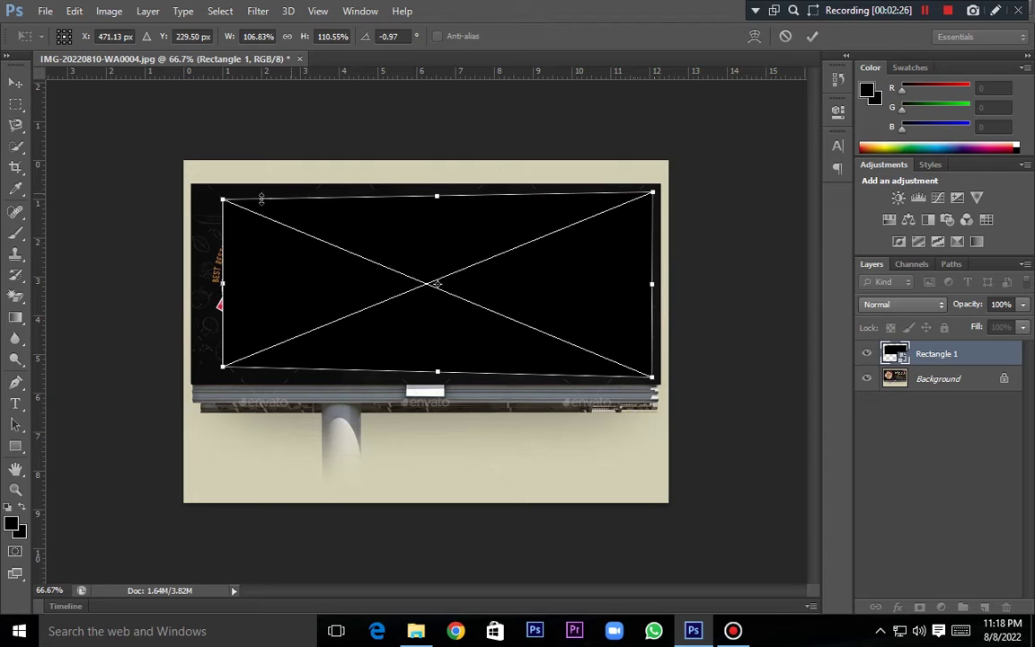
drag(218, 199, 202, 192)
drag(224, 367, 208, 378)
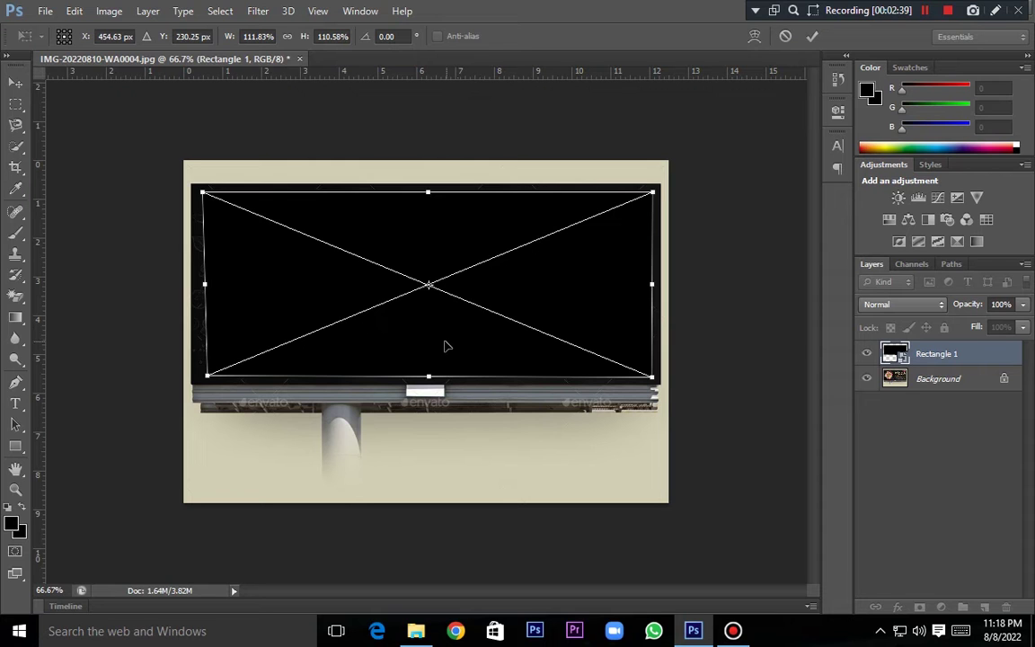
Zoom in and fit the rectangle's bottom-left and top-left corners to the billboard's corners
scroll(360, 381, up, 2)
scroll(359, 363, down, 2)
scroll(360, 364, up, 2)
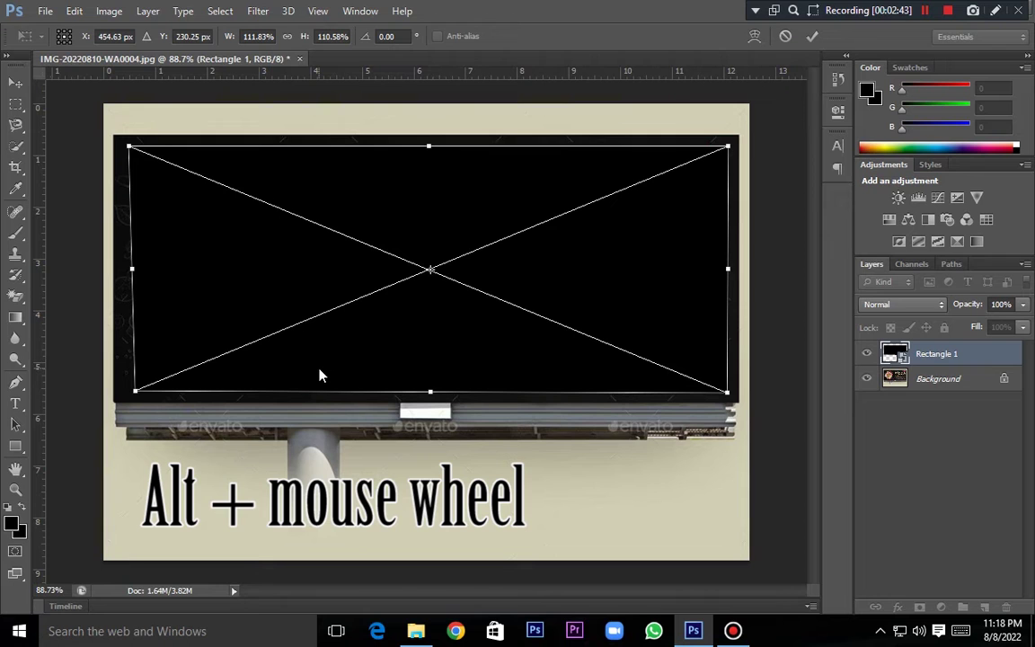
scroll(320, 378, up, 1)
scroll(321, 377, down, 2)
scroll(322, 377, up, 2)
scroll(319, 376, down, 1)
scroll(317, 376, up, 3)
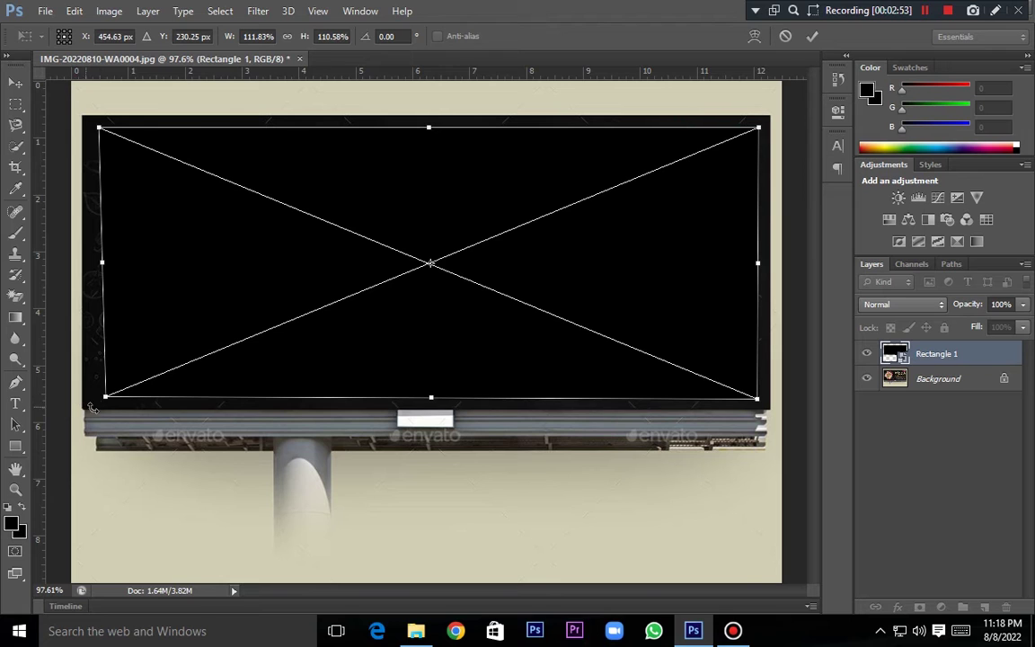
drag(107, 406, 83, 406)
drag(91, 120, 82, 114)
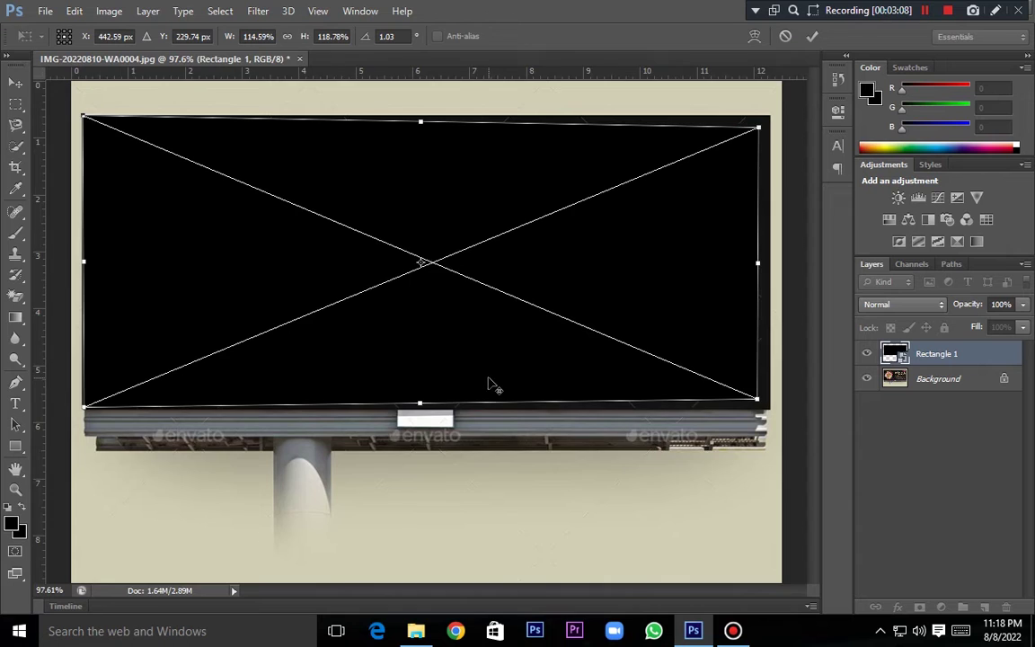
Fit the top-right, bottom-right and bottom-left corners precisely, then apply the transform
key(ctrl+minus)
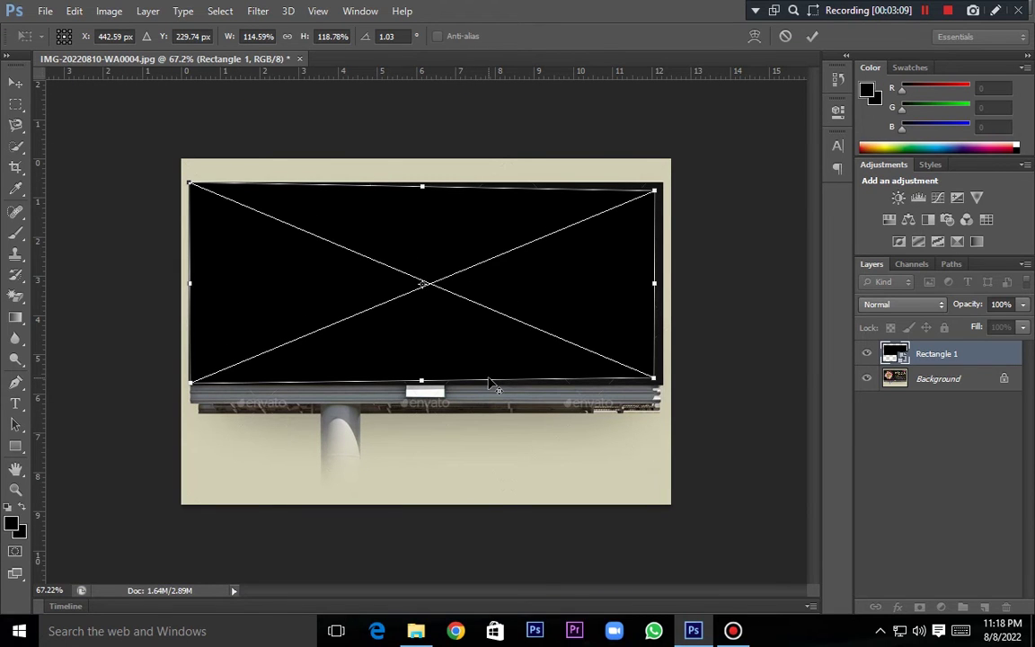
scroll(490, 384, up, 3)
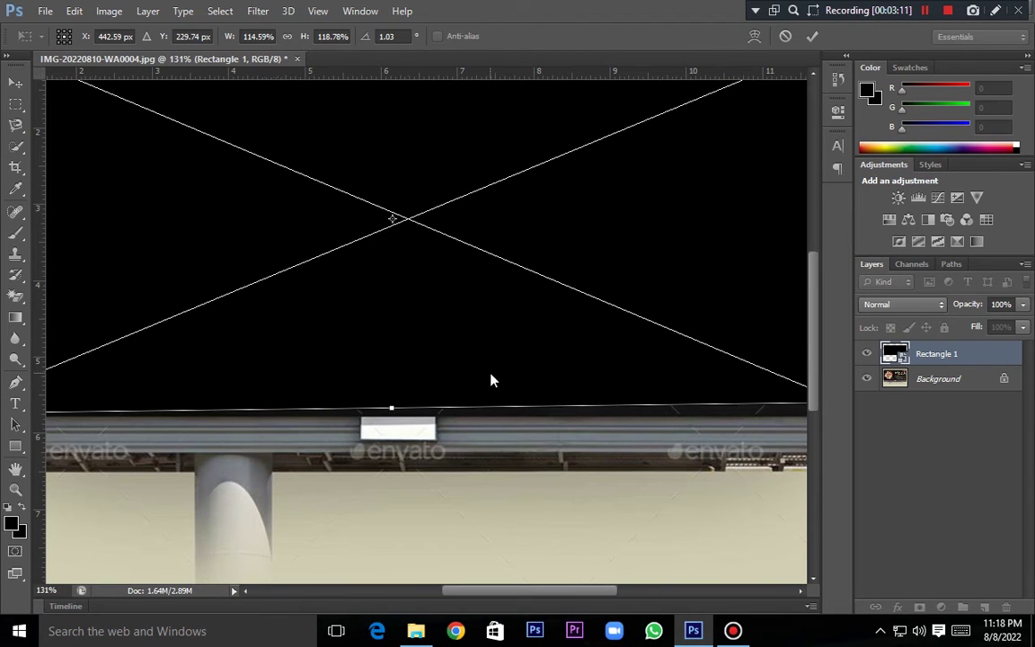
drag(811, 365, 813, 334)
drag(654, 386, 688, 337)
drag(510, 365, 436, 440)
drag(763, 152, 768, 143)
drag(752, 526, 771, 543)
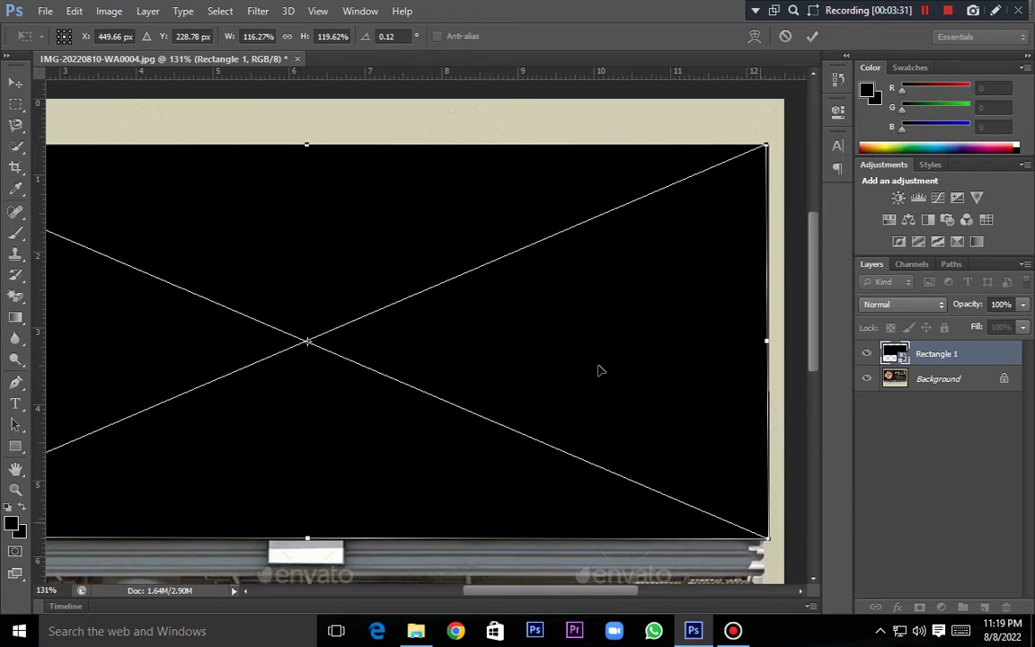
drag(766, 149, 769, 143)
drag(383, 474, 407, 476)
scroll(407, 475, down, 3)
scroll(459, 469, up, 1)
mouse_move(137, 397)
mouse_down()
mouse_move(135, 415)
mouse_move(133, 397)
mouse_up()
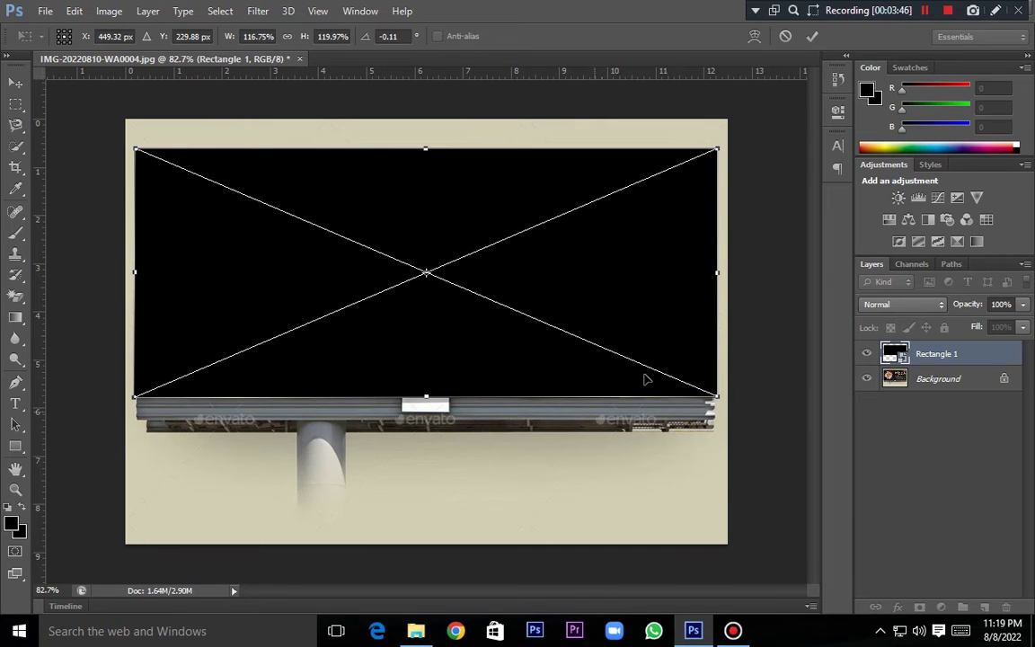
key(Return)
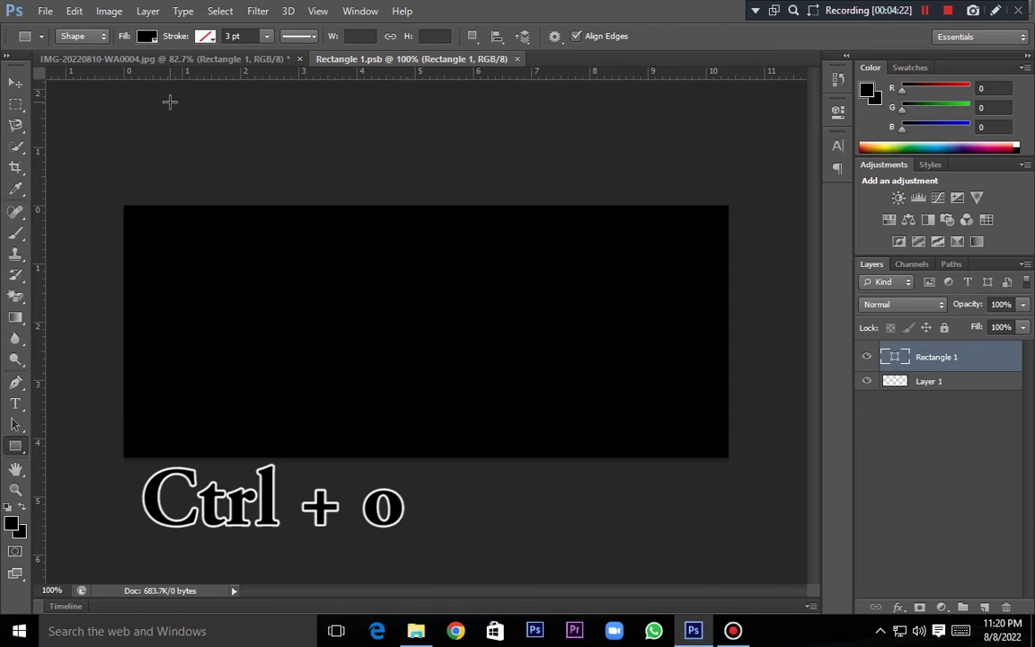
Bring up and cancel the Open dialog, then show the File menu
key(ctrl+o)
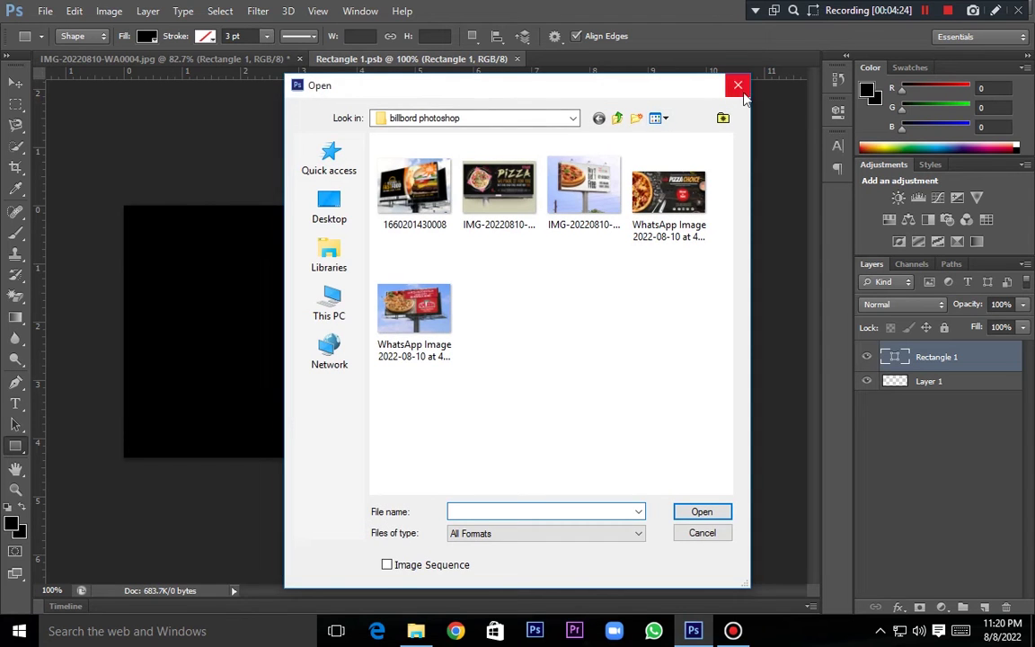
click(737, 86)
click(43, 11)
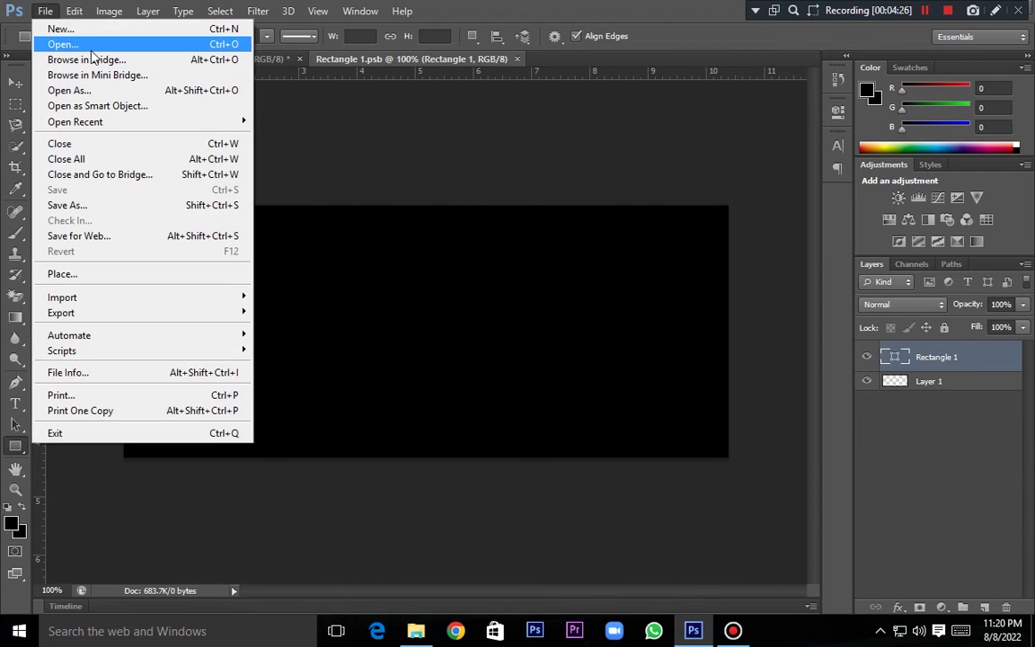
Open the Pizza Choice banner 'WhatsApp Image 2022-08-10 at 4.51.48 AM' from the billbord photoshop folder
click(90, 50)
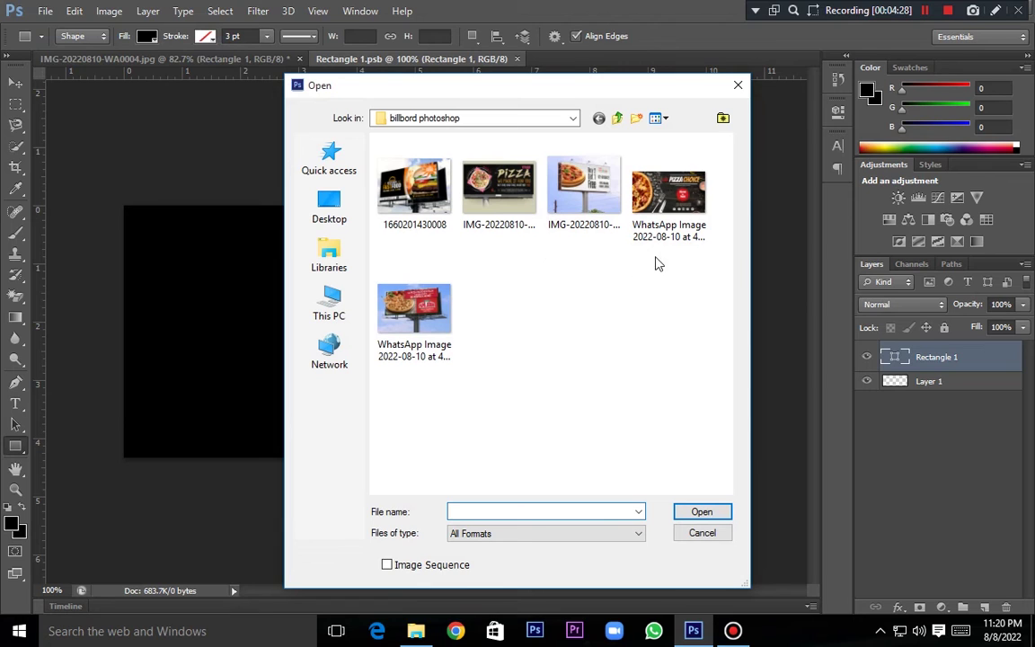
click(680, 207)
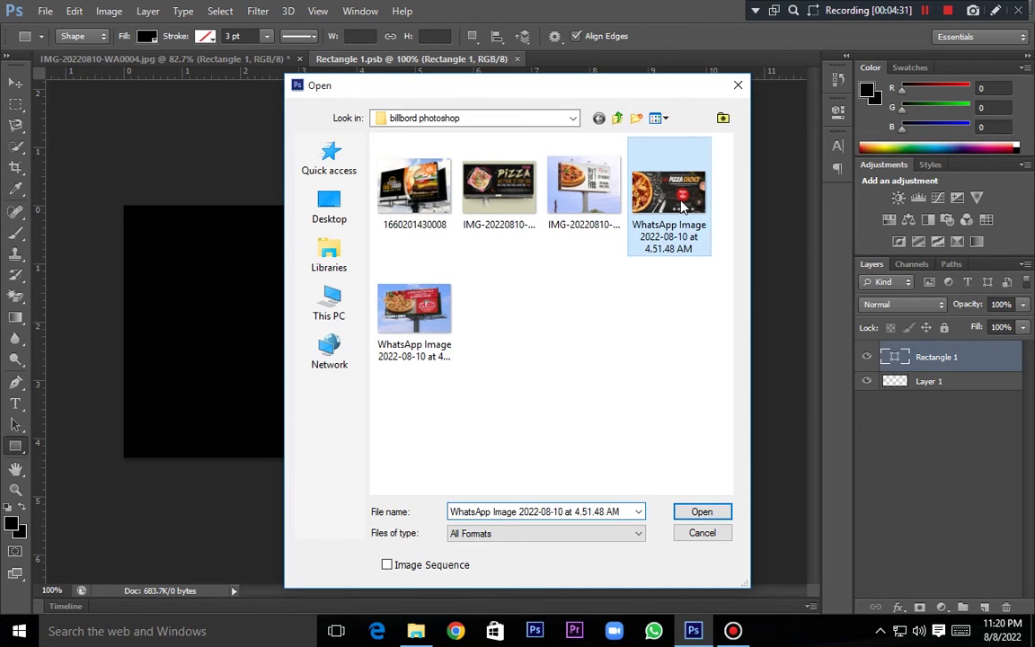
click(700, 513)
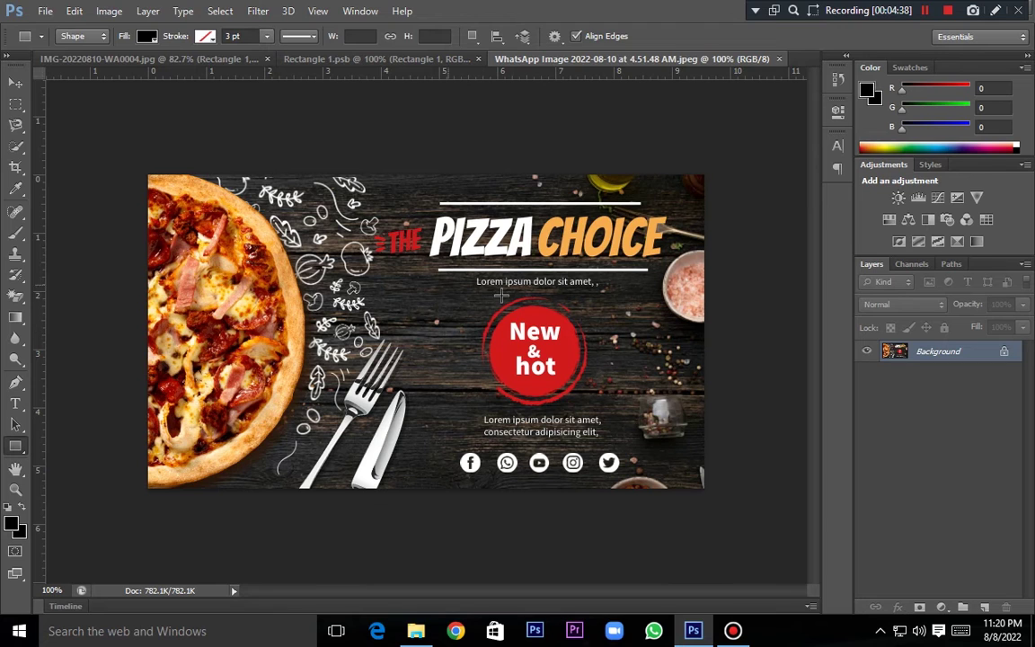
Select all and copy the Pizza Choice banner, then switch to the Rectangle 1.psb tab
key(ctrl+a)
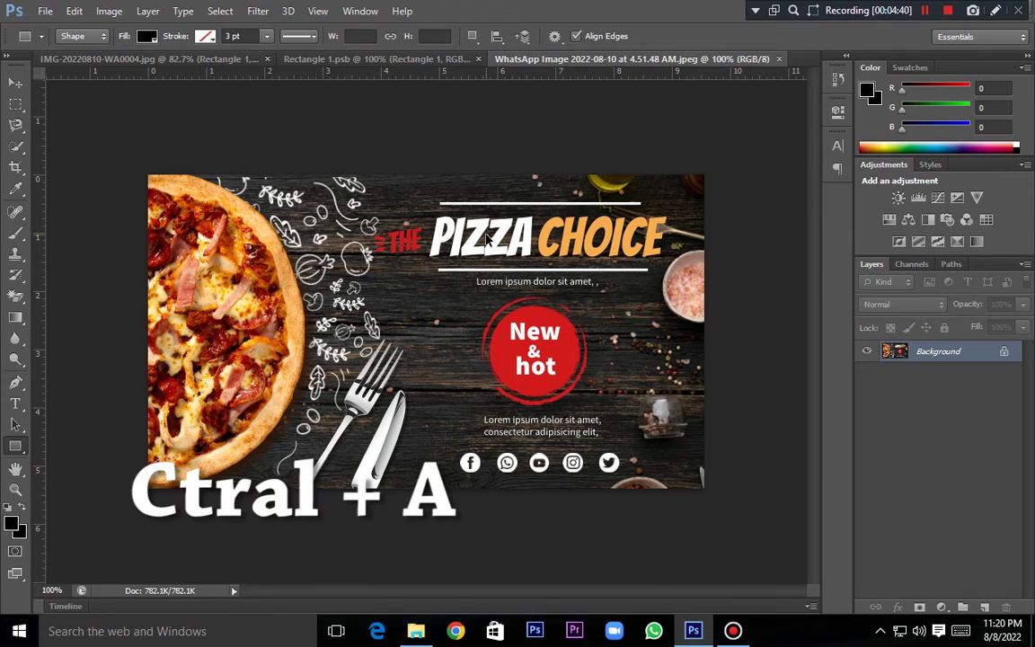
key(ctrl+a)
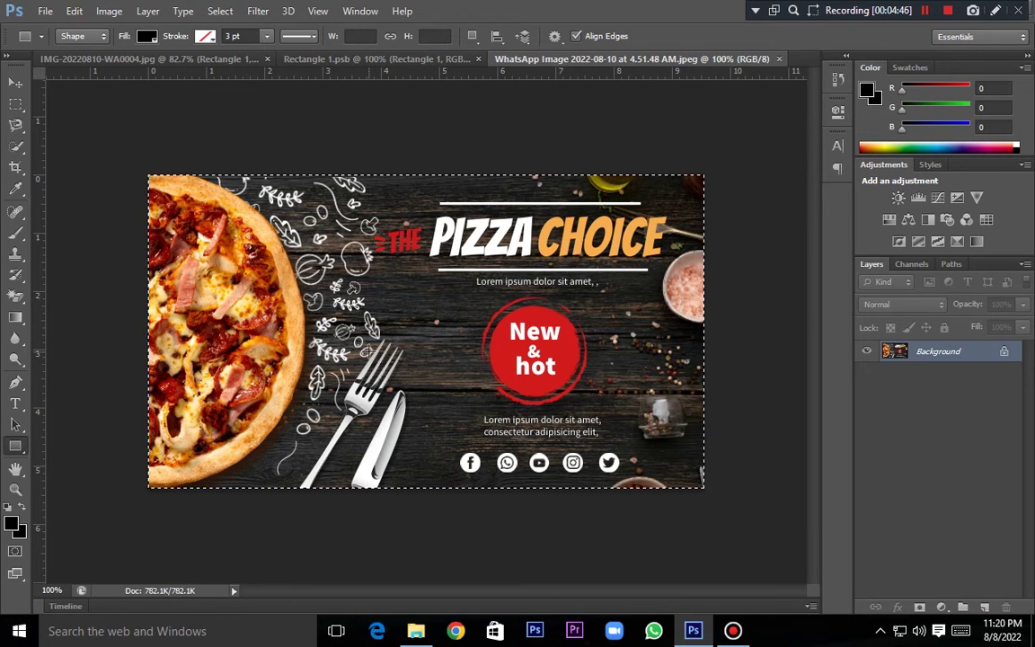
key(ctrl+c)
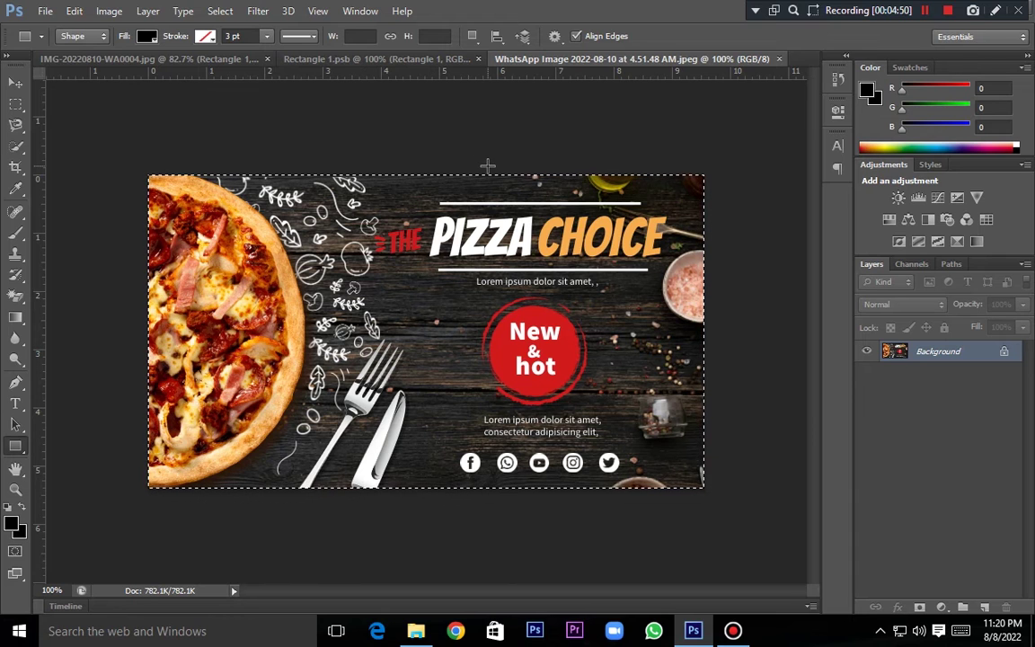
click(457, 60)
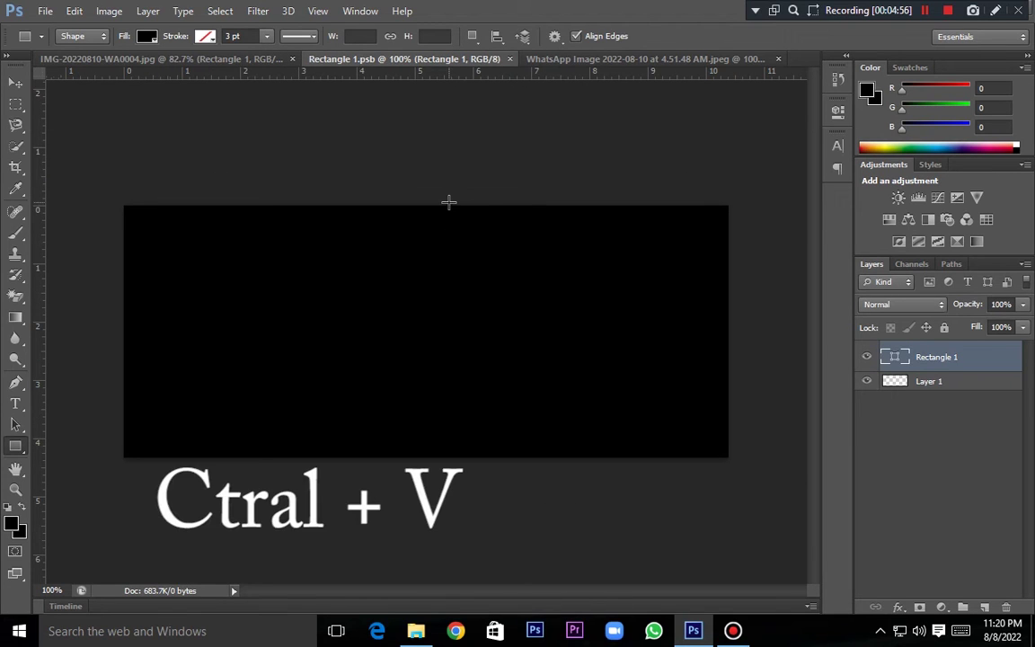
Paste the Pizza Choice banner into Rectangle 1.psb and scale it to fill the rectangle canvas
key(ctrl+v)
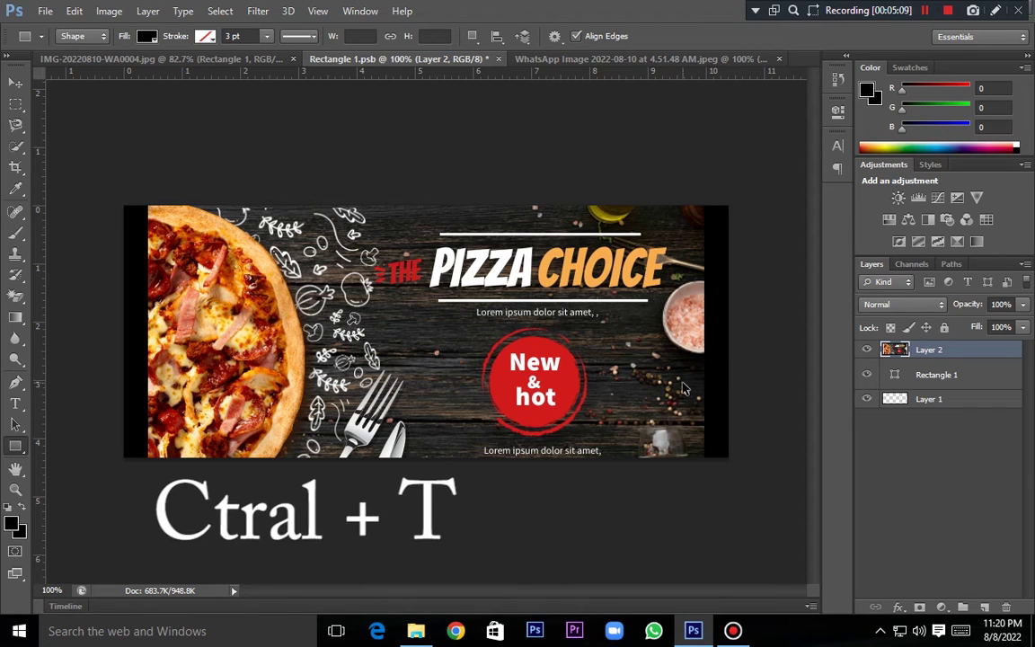
key(ctrl+t)
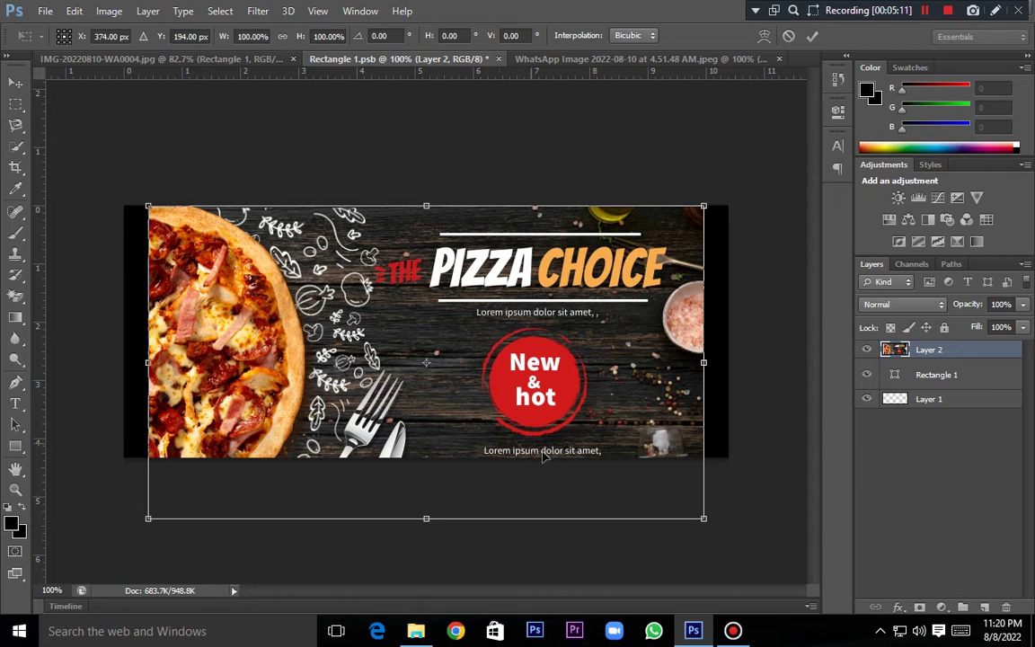
drag(703, 520, 664, 486)
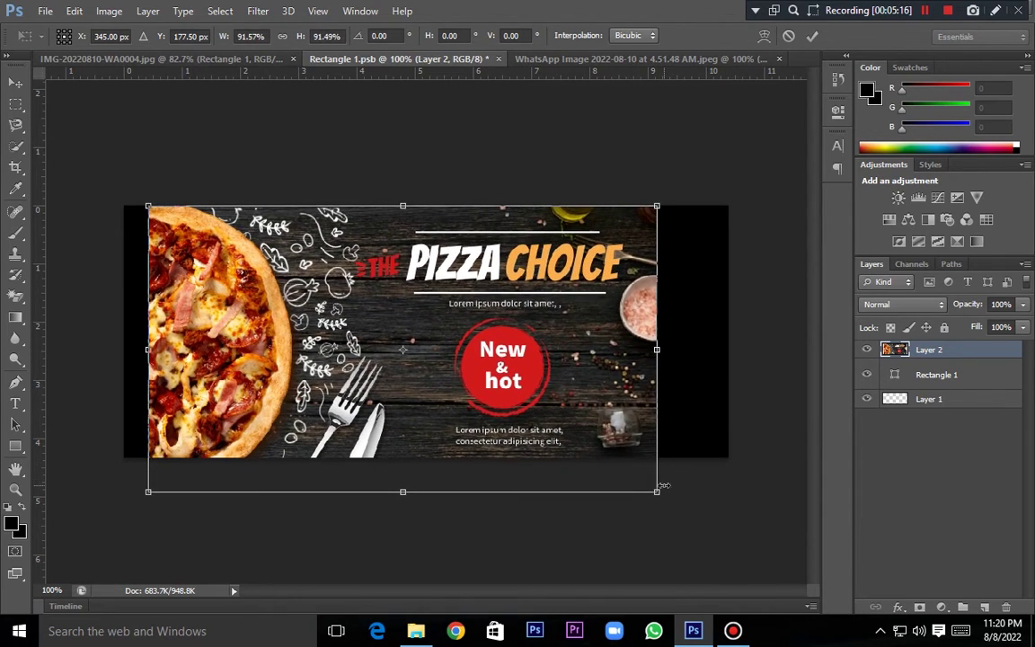
mouse_move(509, 368)
mouse_down()
mouse_move(530, 369)
mouse_move(517, 366)
mouse_up()
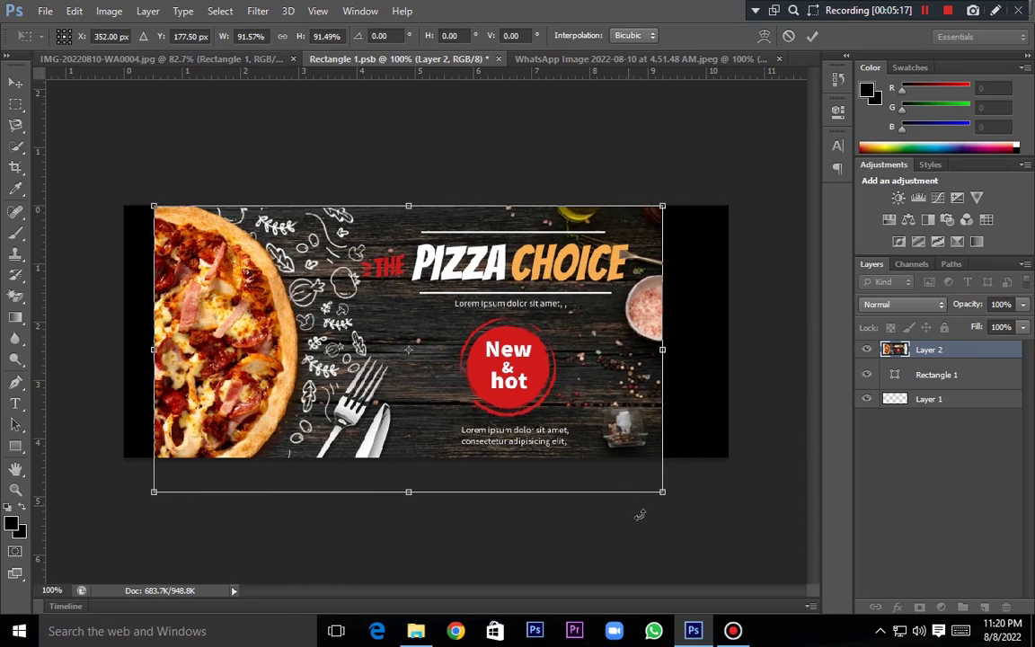
mouse_move(663, 493)
mouse_down()
mouse_move(608, 447)
mouse_move(667, 456)
mouse_move(635, 393)
mouse_move(576, 366)
mouse_move(660, 460)
mouse_move(662, 497)
mouse_up()
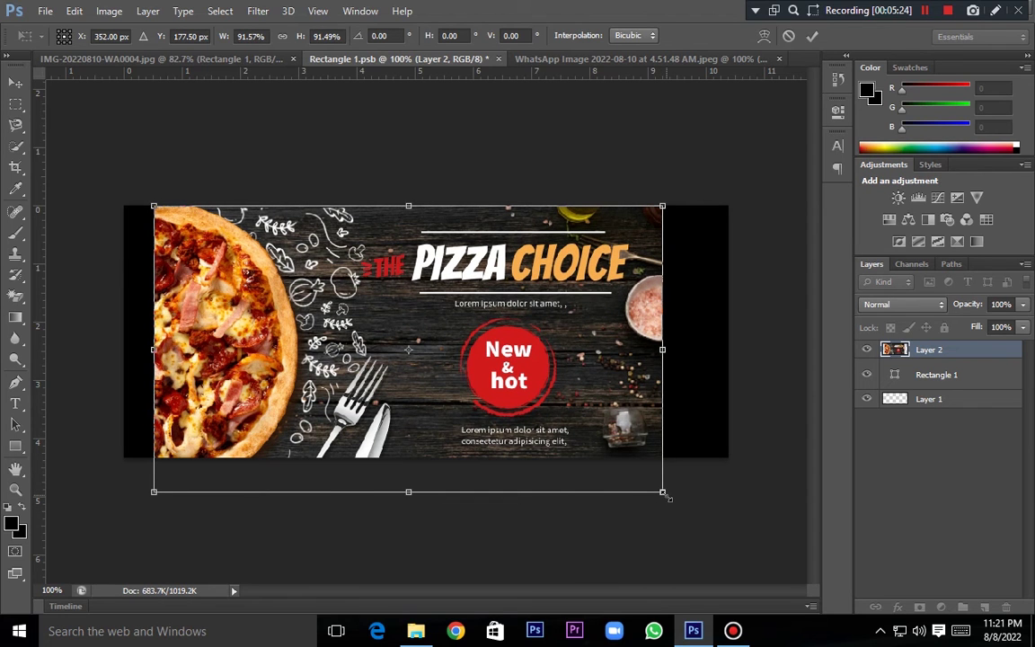
mouse_move(661, 492)
mouse_down()
mouse_move(634, 456)
mouse_move(651, 479)
mouse_move(611, 461)
mouse_move(640, 471)
mouse_move(656, 505)
mouse_move(653, 491)
mouse_move(670, 502)
mouse_up()
drag(608, 368, 728, 349)
drag(727, 493, 730, 494)
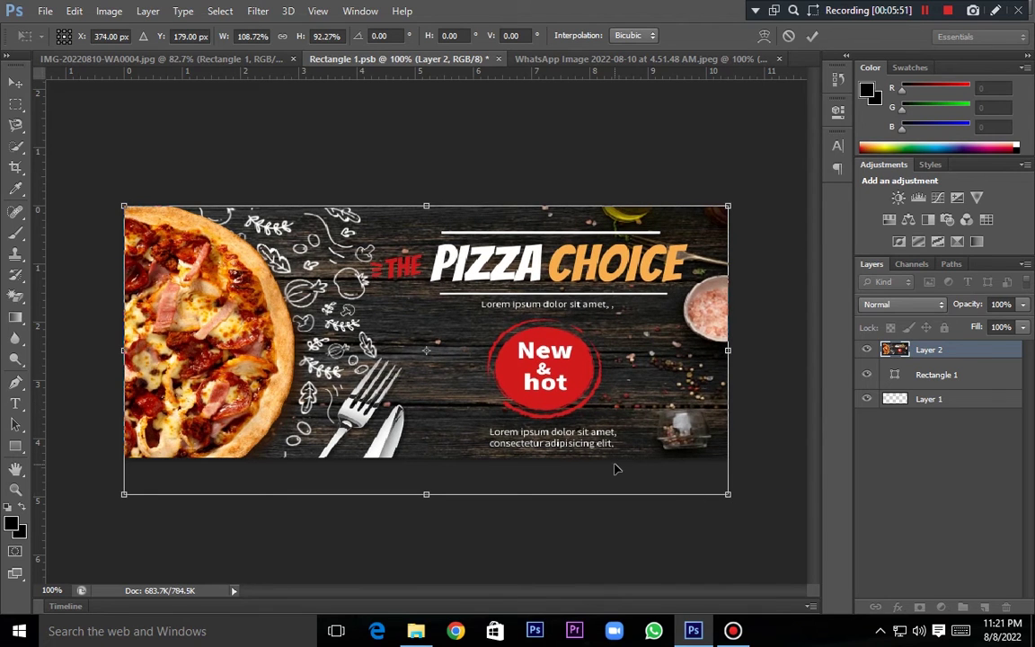
key(Return)
key(u)
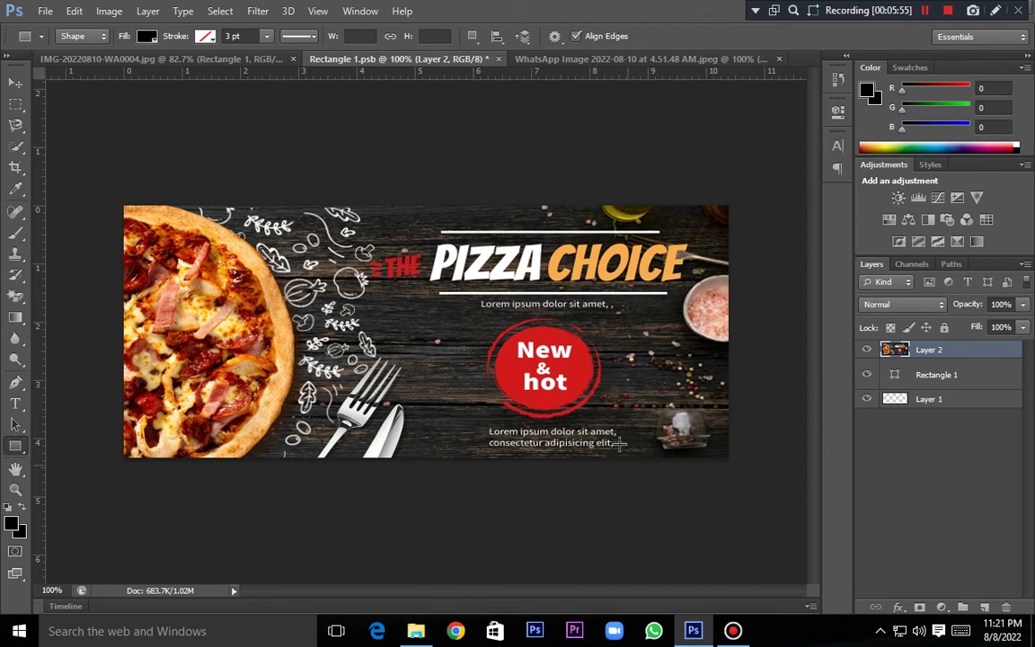
Save Rectangle 1.psb, check the pizza design on the billboard, then return to the .psb
key(ctrl+s)
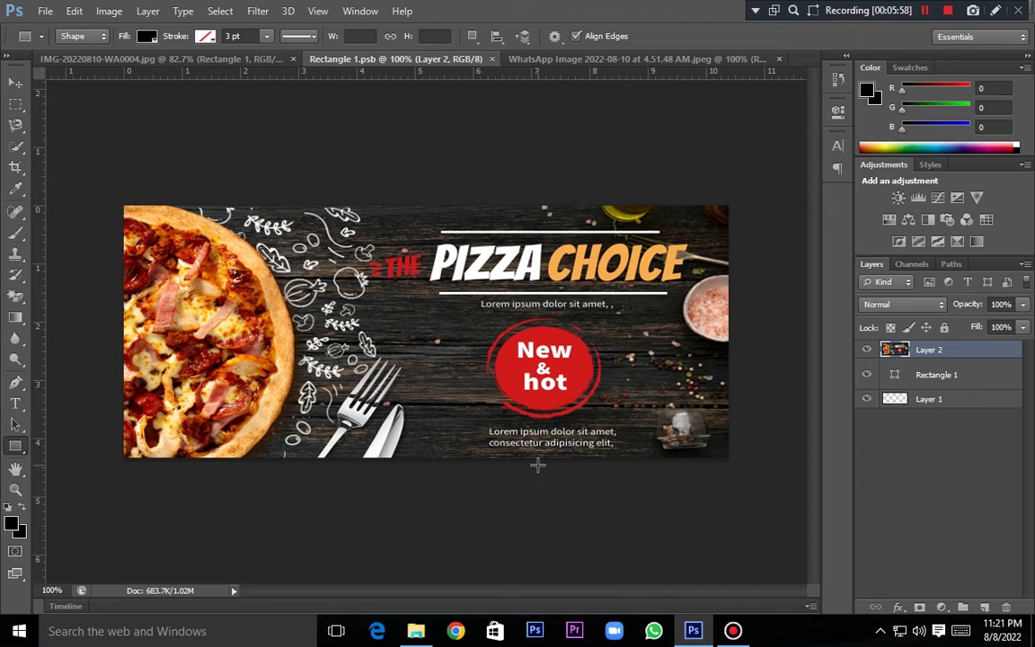
click(266, 61)
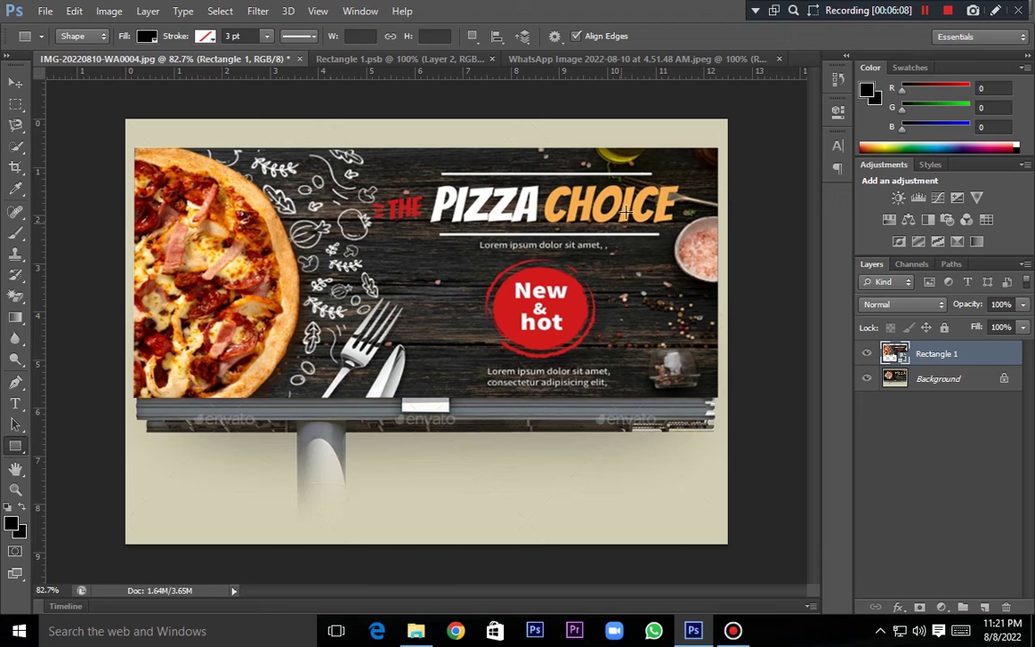
click(409, 52)
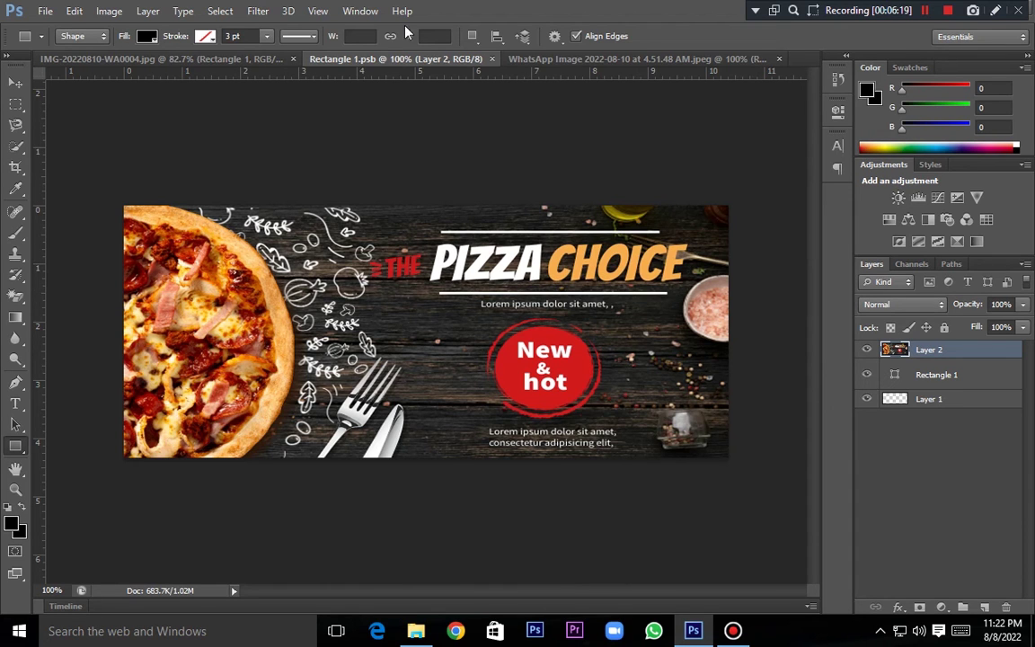
Close Rectangle 1.psb, replace the screen contents, and stretch the black screen to the billboard's four corners
key(ctrl+w)
right_click(899, 353)
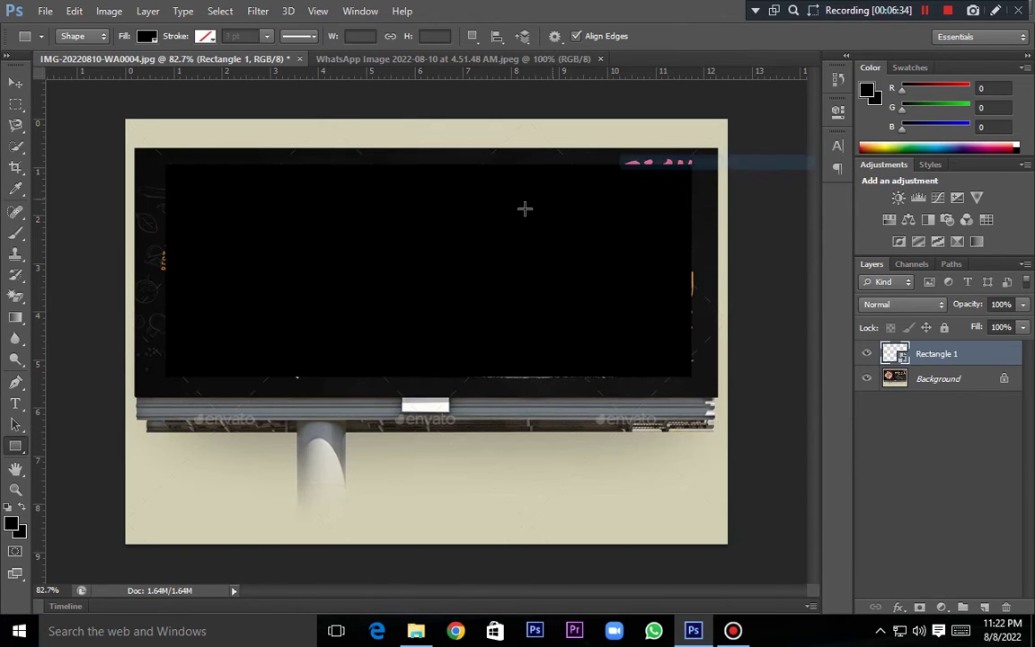
key(ctrl+t)
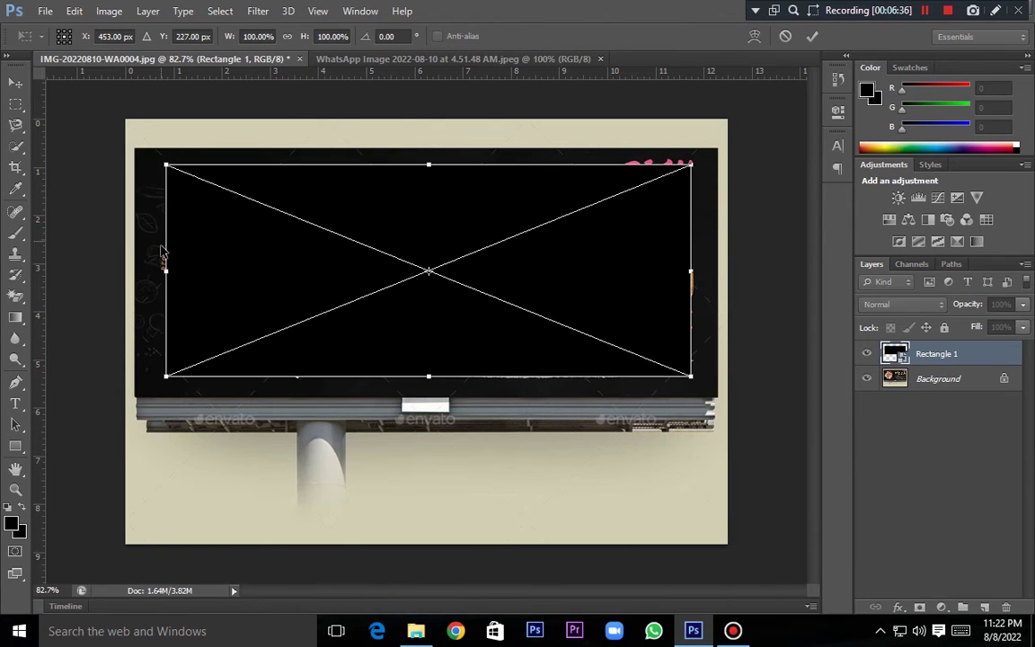
drag(165, 377, 137, 393)
drag(700, 391, 717, 397)
drag(692, 165, 714, 151)
drag(166, 165, 137, 150)
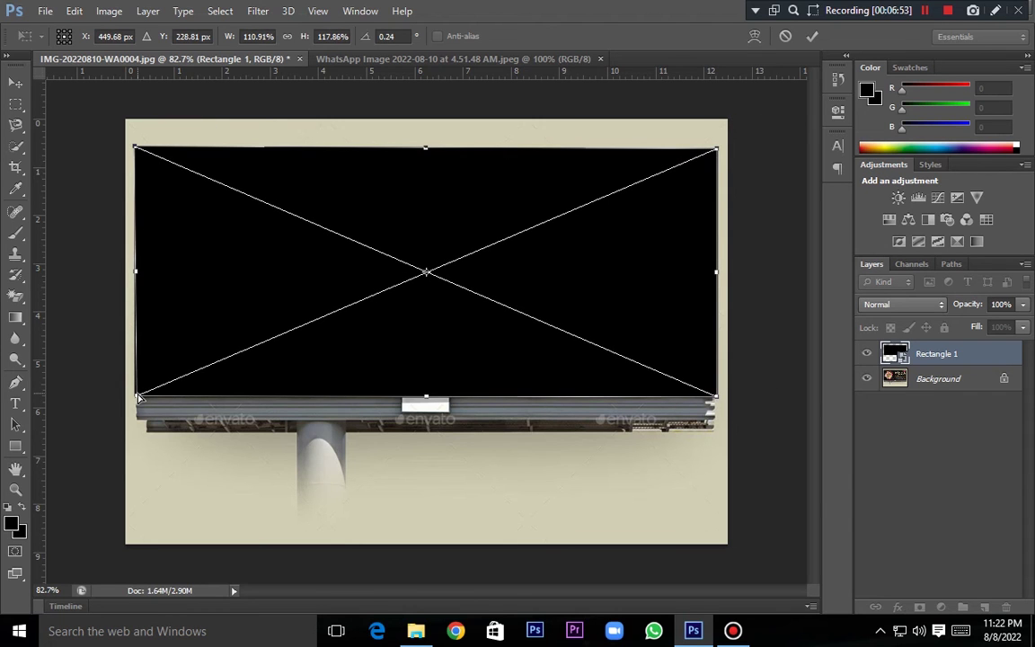
key(Return)
click(45, 11)
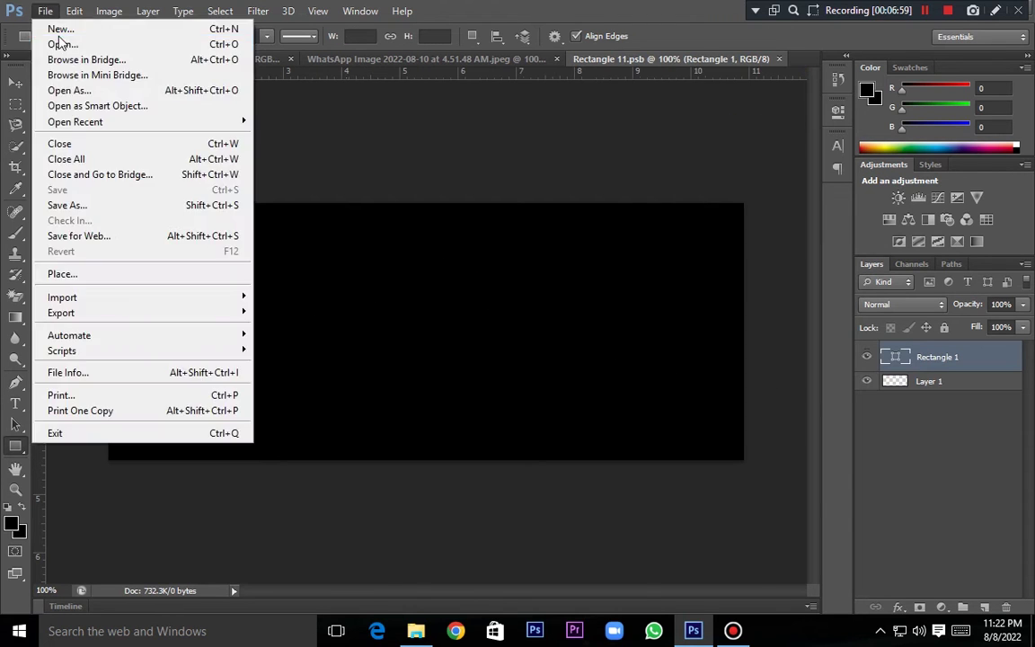
Browse the D drive to the lyrics video folder, try opening an image, and dismiss the JPEG error
click(61, 43)
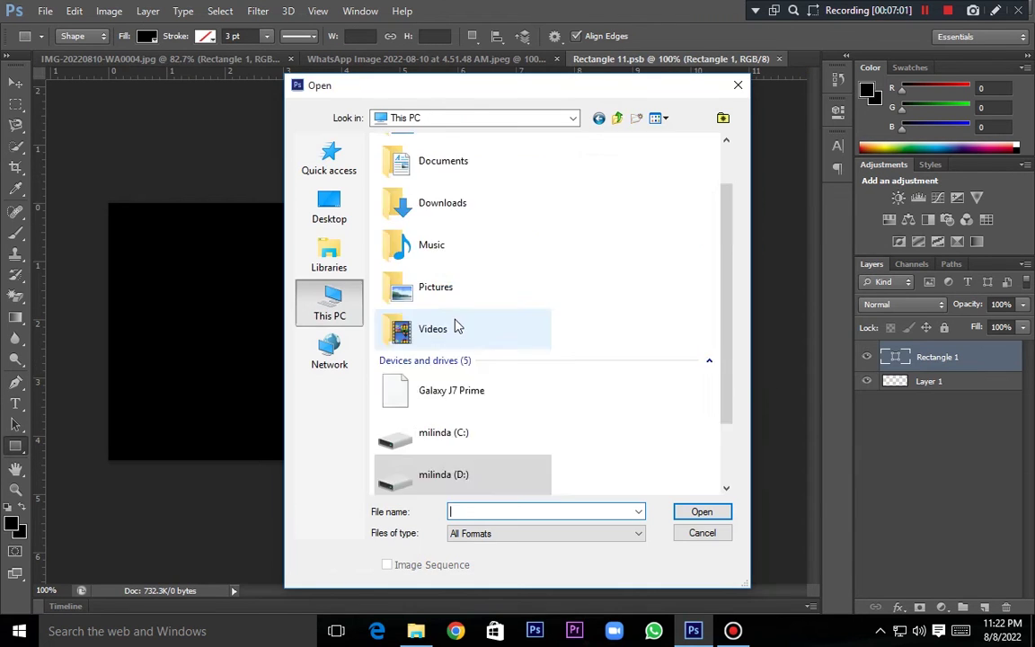
double_click(414, 472)
double_click(438, 238)
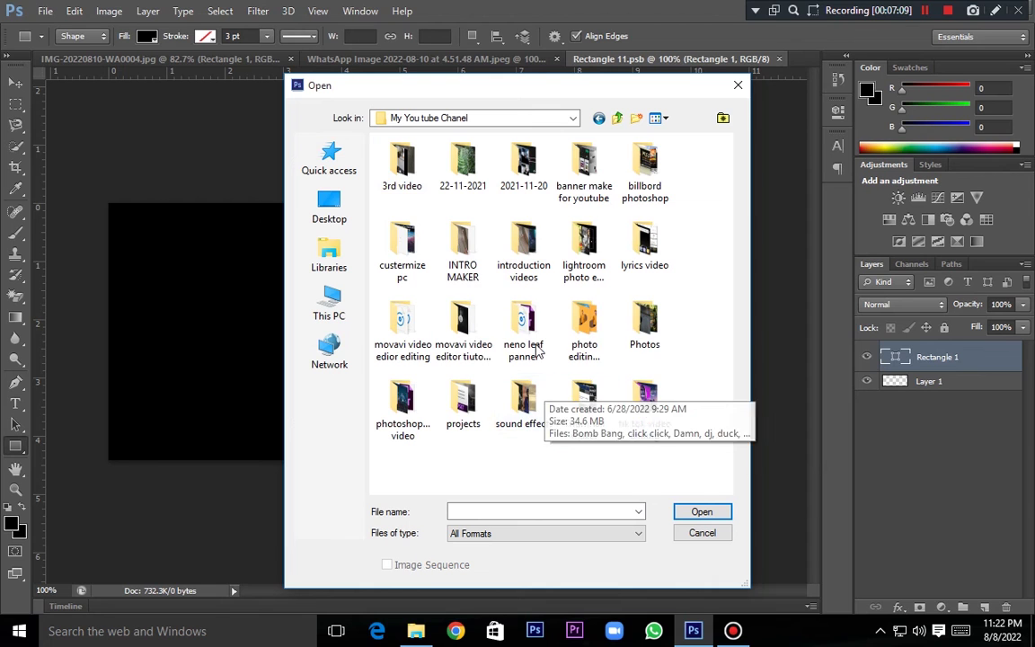
double_click(645, 252)
click(655, 118)
click(681, 159)
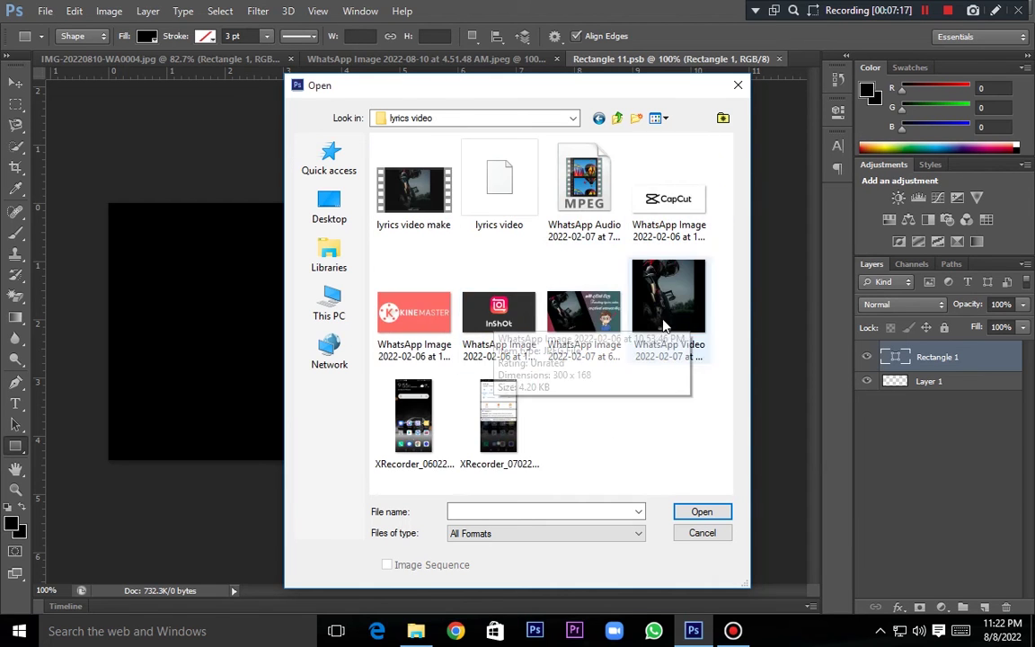
double_click(481, 314)
click(458, 236)
Open the TikTok banner JPG from the tik tok editing folder and drag it into Rectangle 11.psb
key(ctrl+o)
double_click(616, 118)
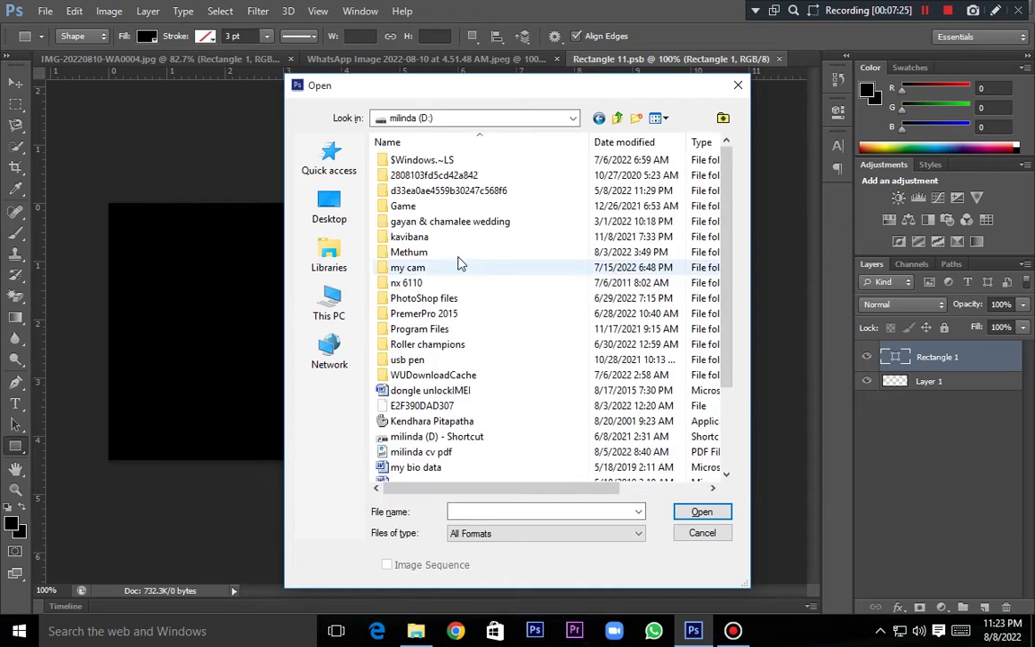
double_click(439, 239)
double_click(406, 408)
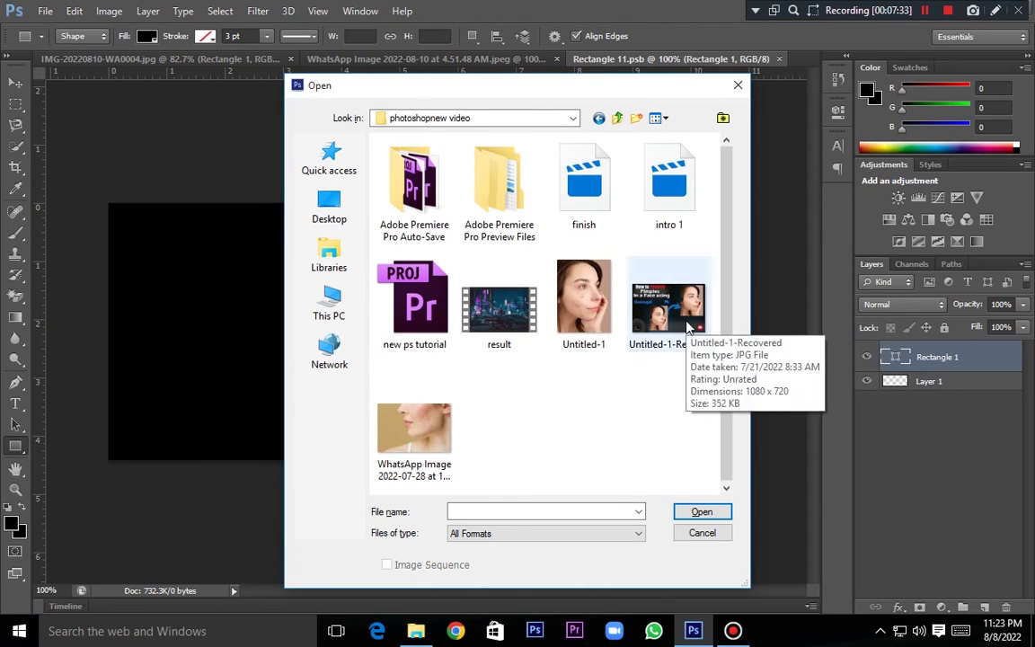
key(alt+Up)
double_click(663, 420)
double_click(414, 193)
key(v)
drag(189, 278, 398, 117)
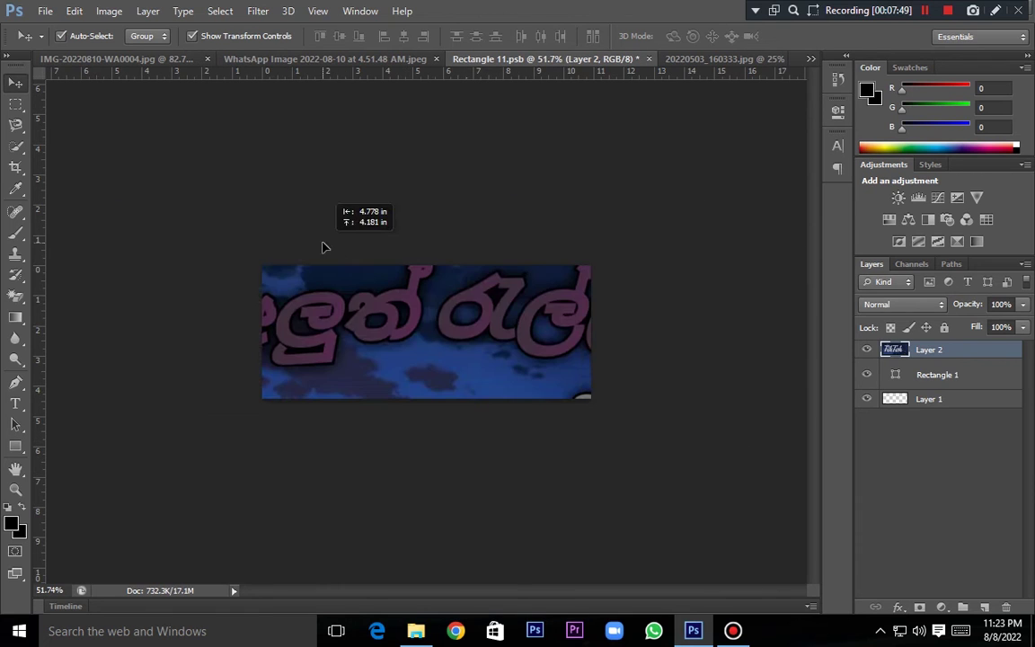
Shrink the TikTok layer, move it onto the black rectangle, and stretch it wider and taller
scroll(425, 396, down, 3)
drag(780, 485, 434, 345)
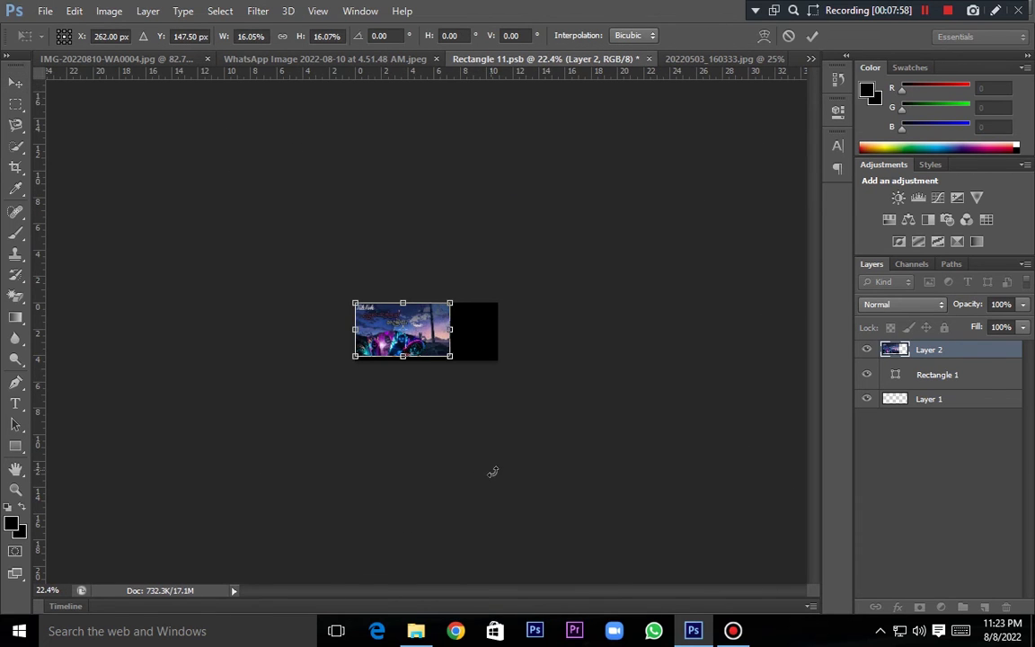
scroll(496, 478, up, 5)
drag(513, 429, 539, 440)
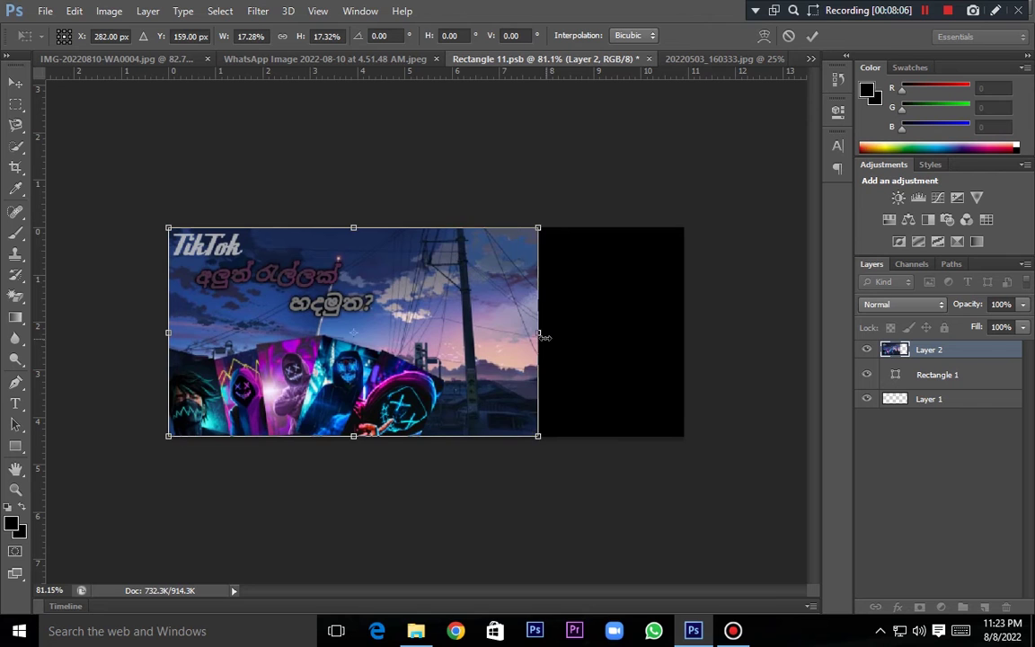
drag(541, 334, 607, 334)
drag(167, 332, 219, 332)
drag(605, 438, 550, 411)
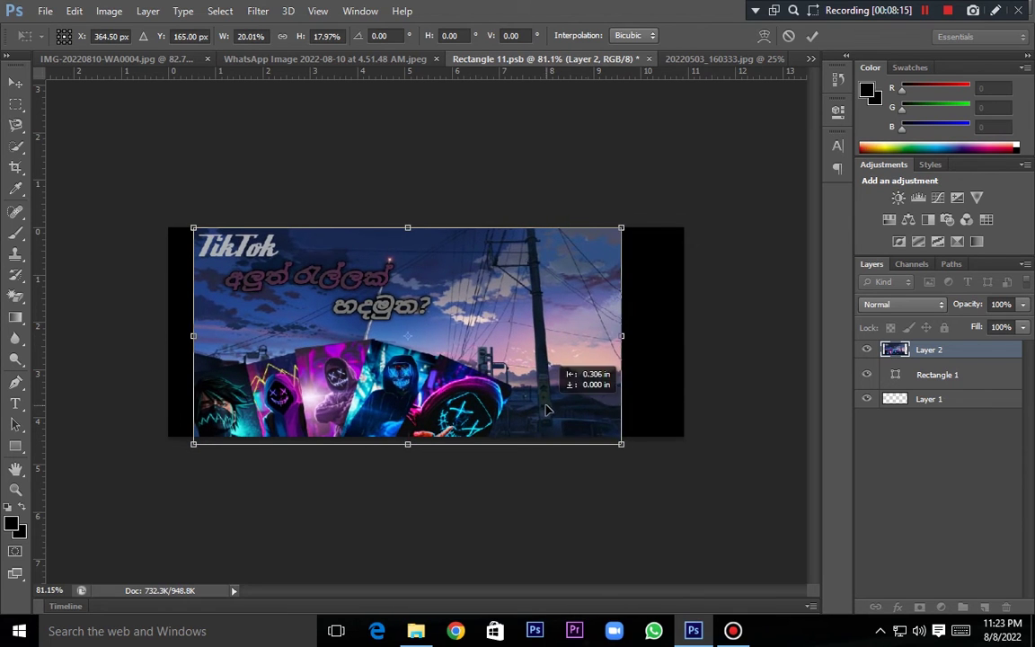
Stretch the banner to the rectangle's side edges, apply and save, then view the billboard
drag(550, 335, 681, 337)
drag(191, 335, 169, 337)
key(ctrl+s)
key(Return)
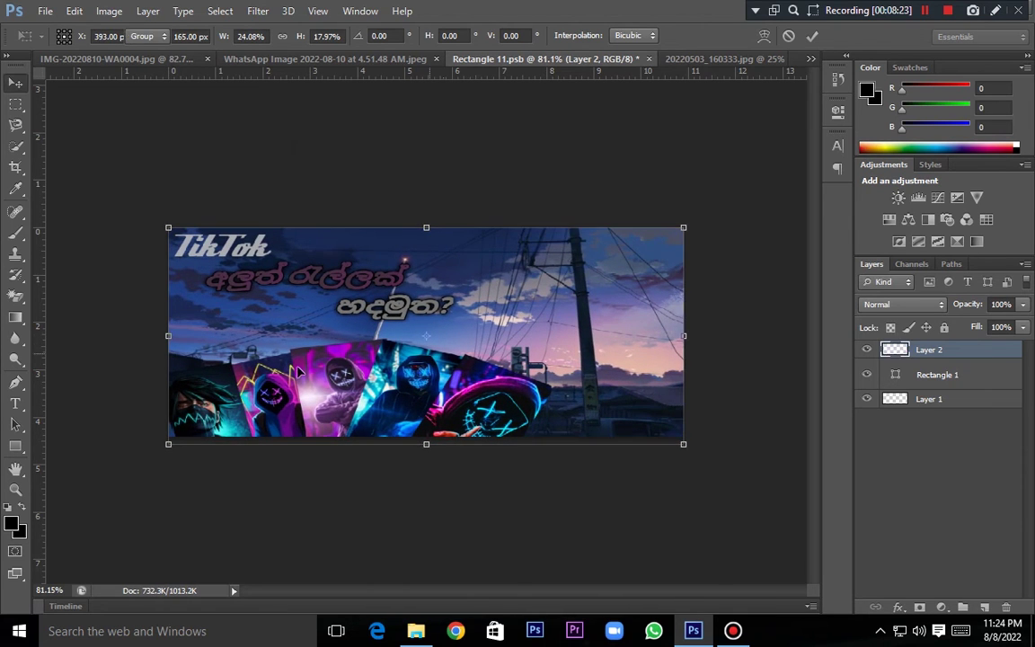
click(162, 58)
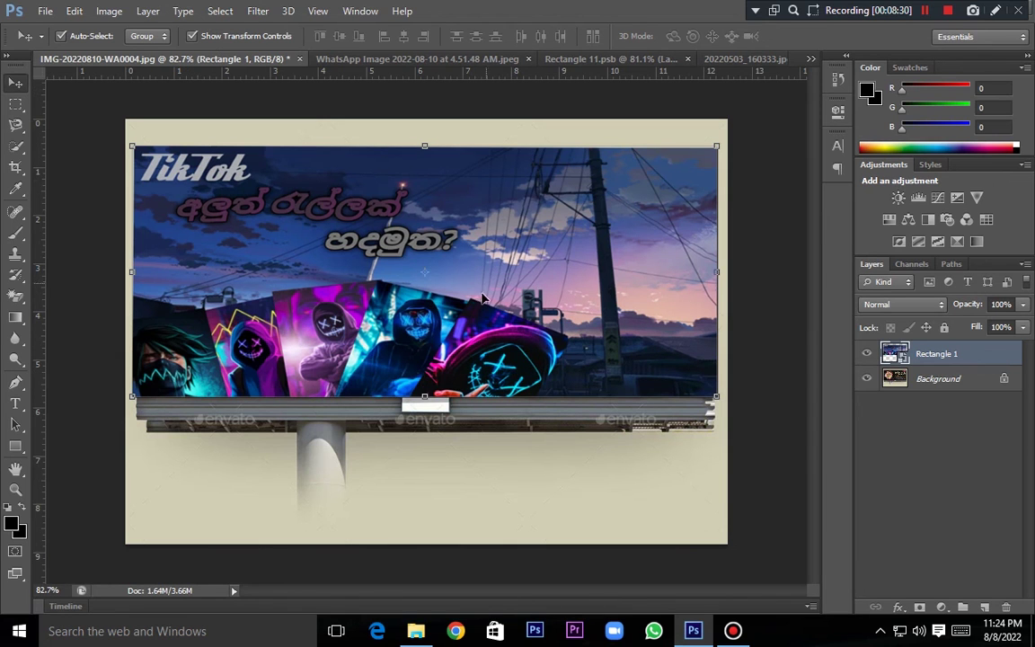
Close the WhatsApp image tab and compare the billboard with Rectangle 11.psb's TikTok banner
click(582, 58)
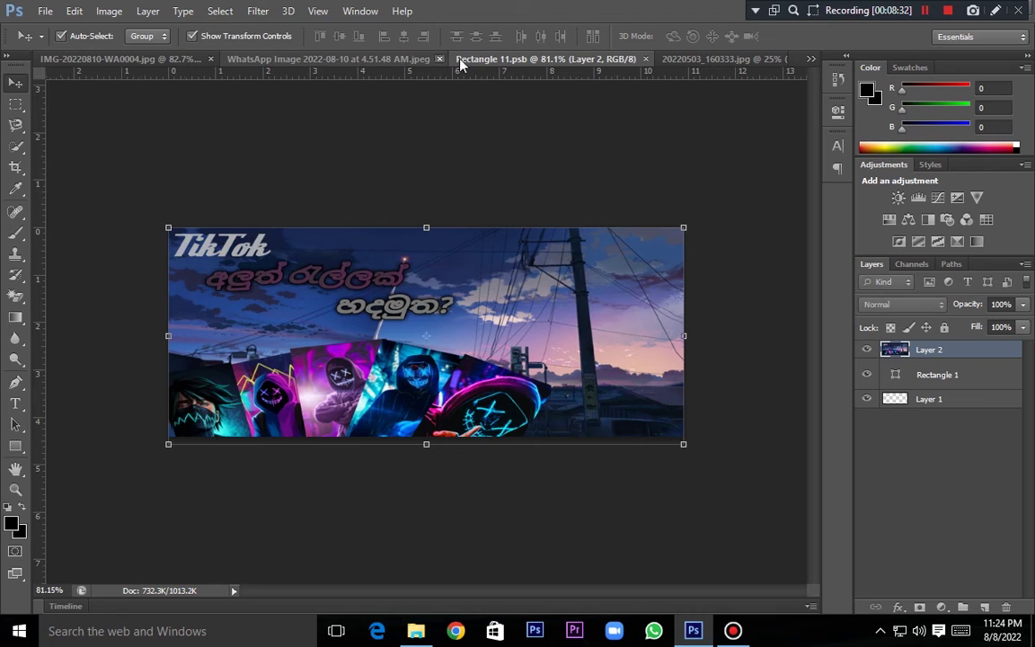
click(438, 58)
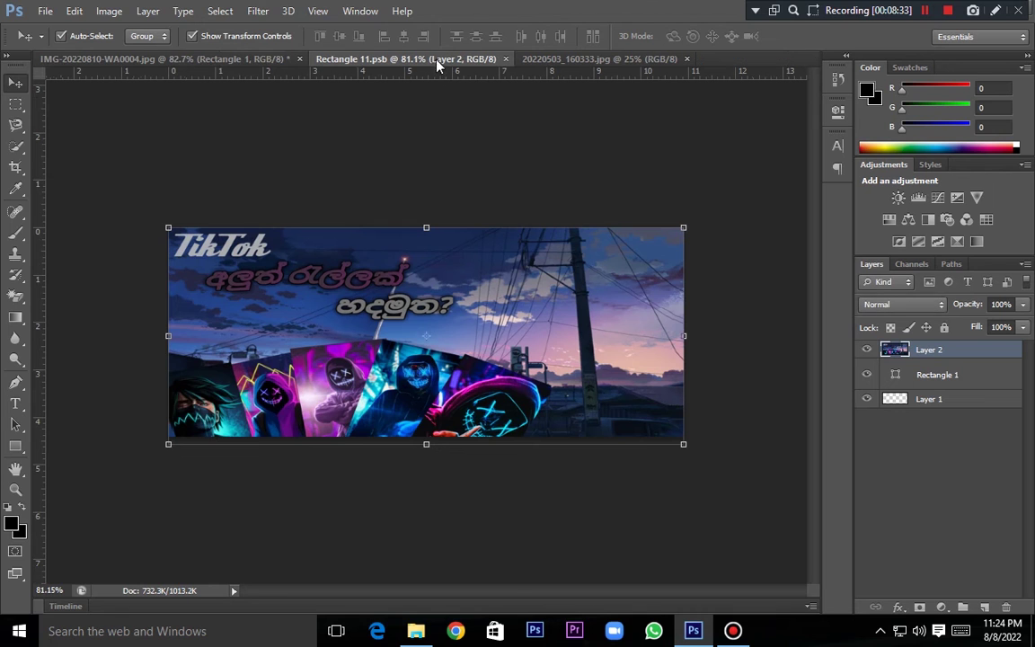
click(236, 58)
click(325, 59)
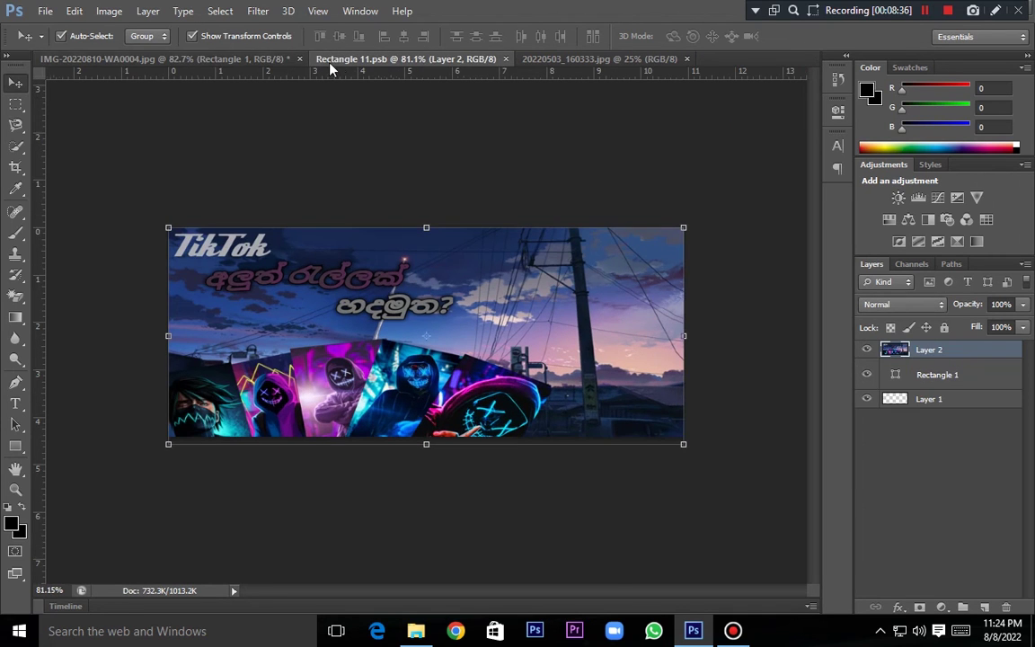
click(278, 58)
click(386, 59)
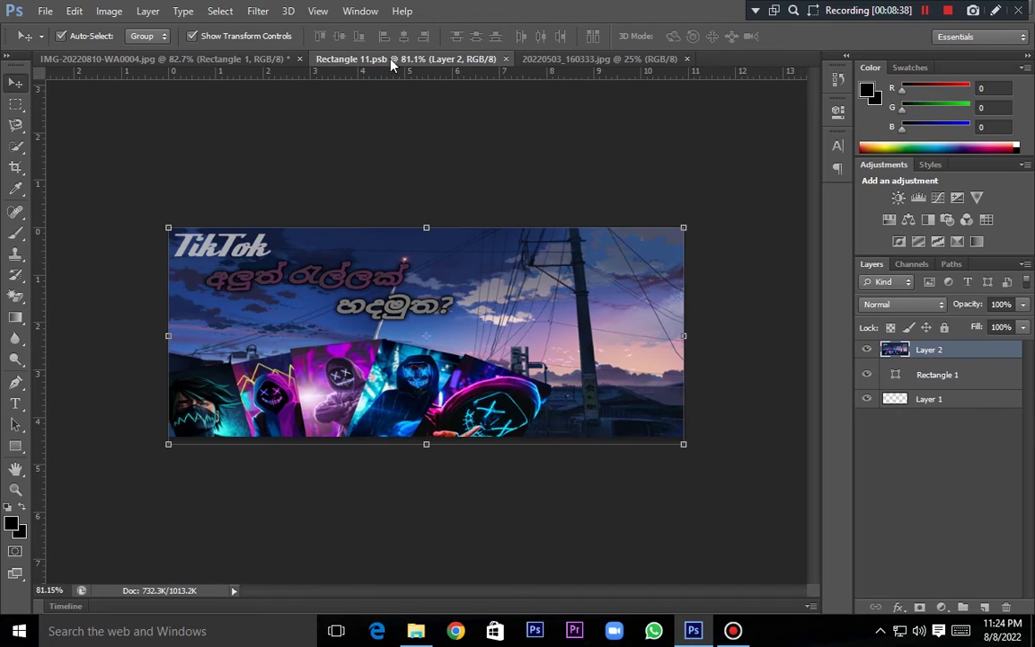
right_click(471, 352)
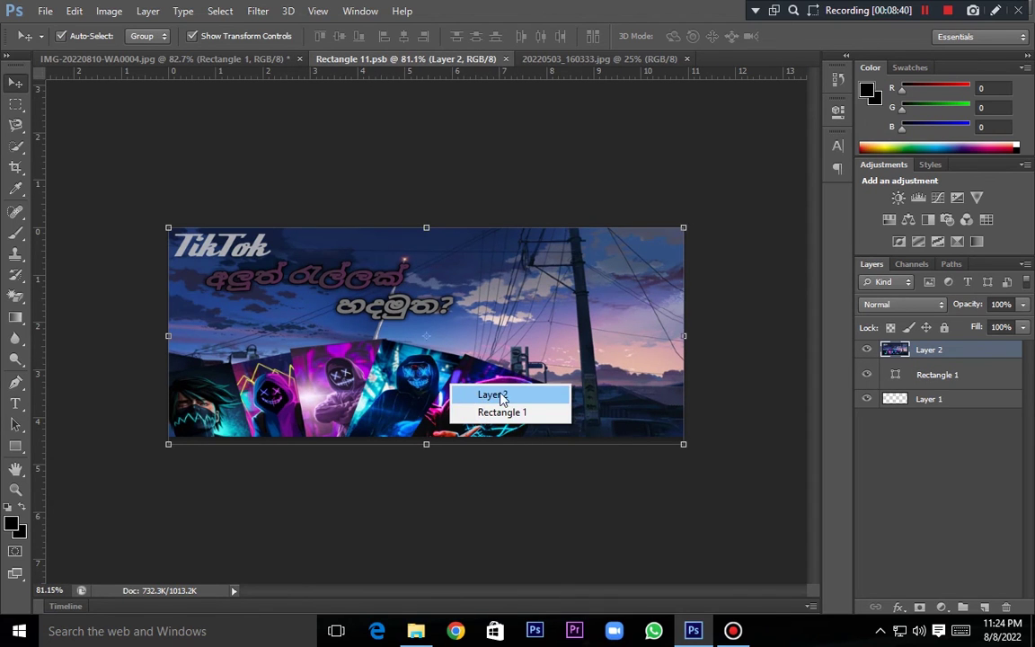
click(646, 452)
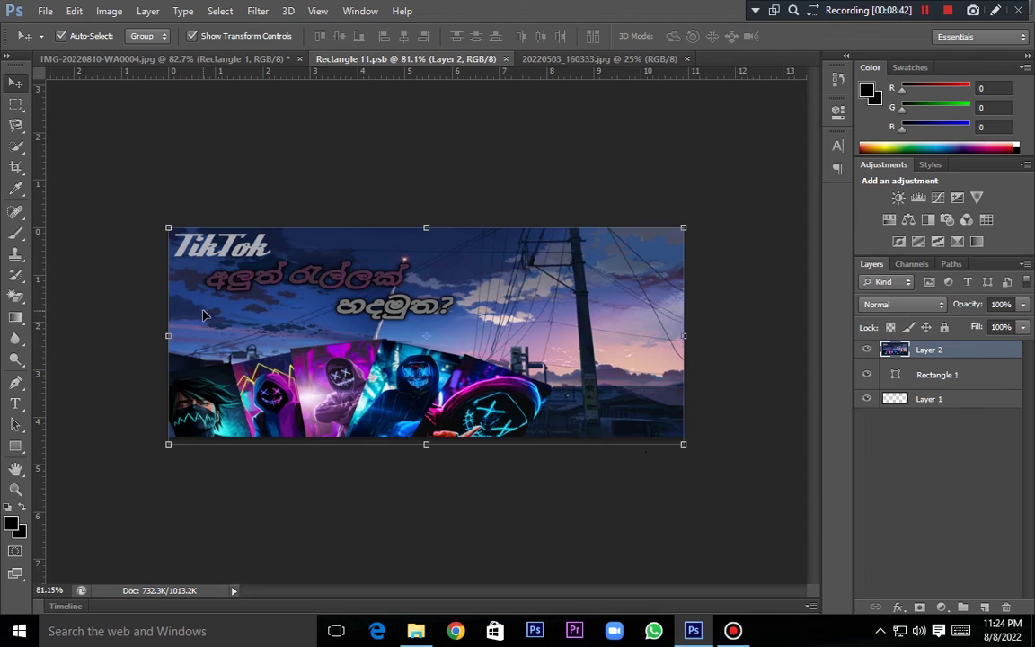